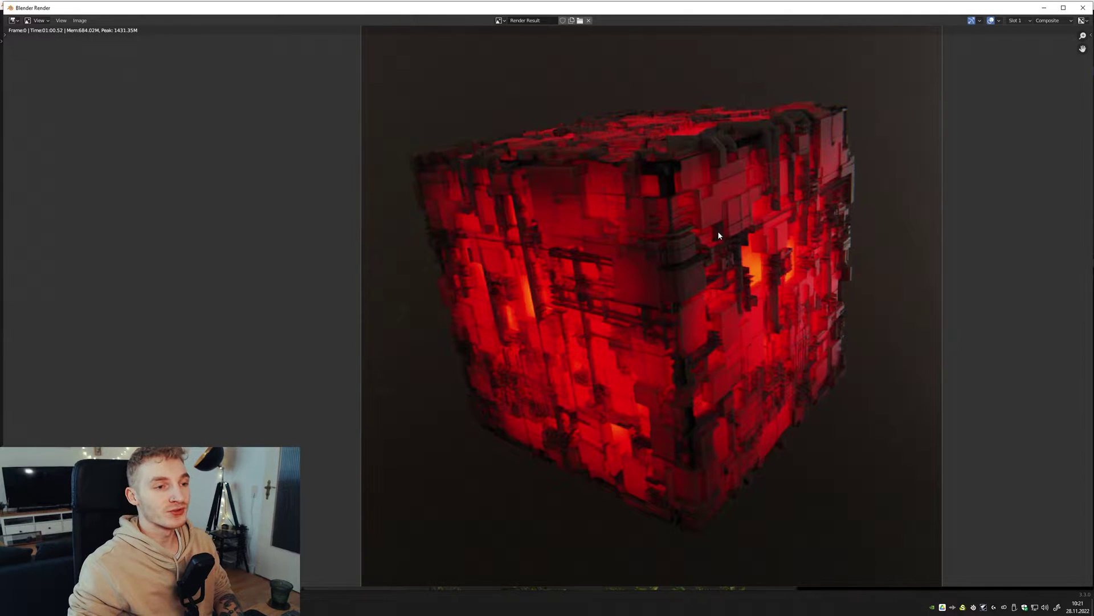
Zoom out on the finished render of the glowing red sci-fi cube.
scroll(722, 277, down, 1)
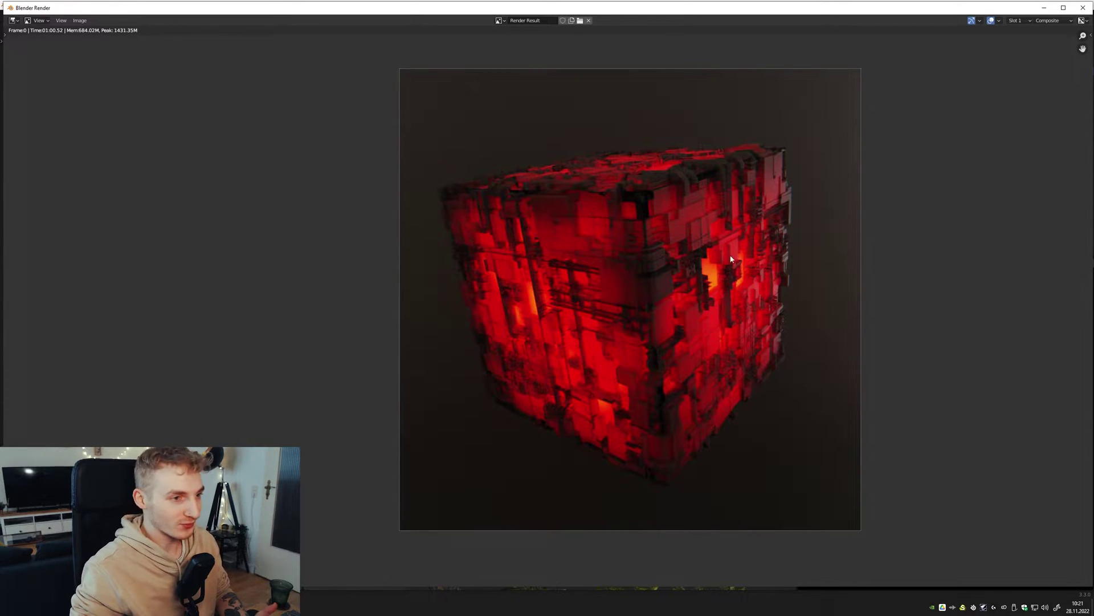
scroll(711, 268, down, 1)
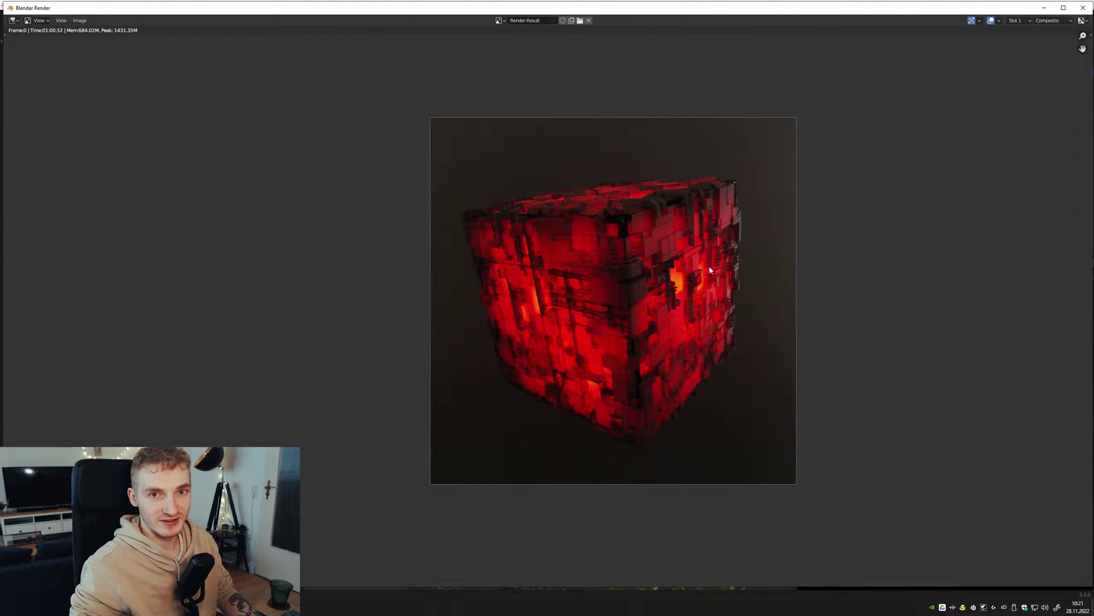
Close the render, add a new cube Cube.001 in an empty area, and frame it in view.
key(Escape)
shift+middle_drag(479, 319, 591, 303)
key(shift+a)
mouse_move(592, 303)
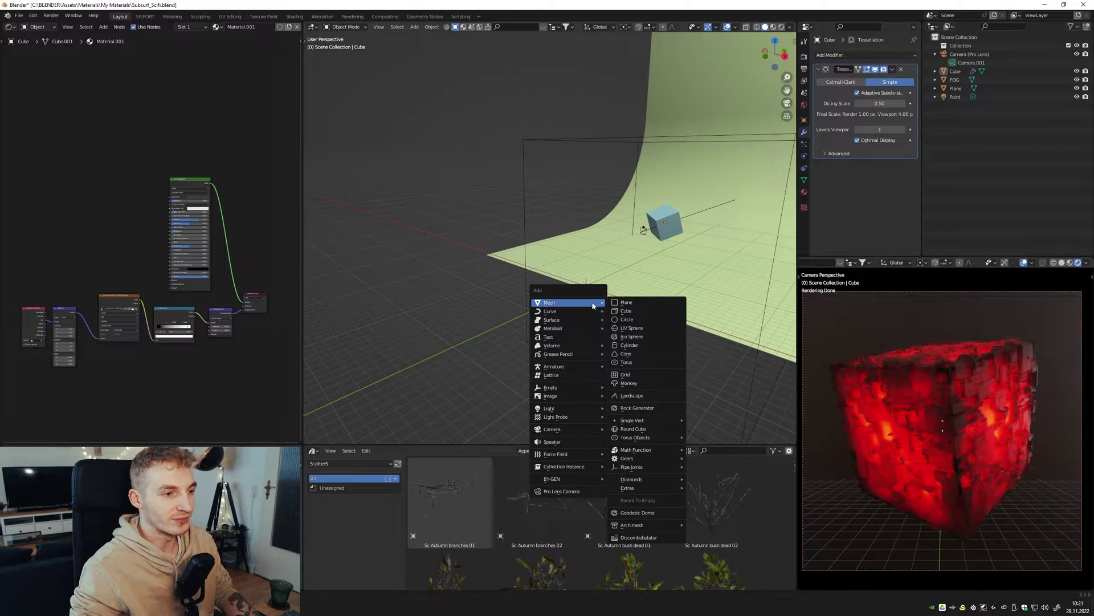
click(621, 310)
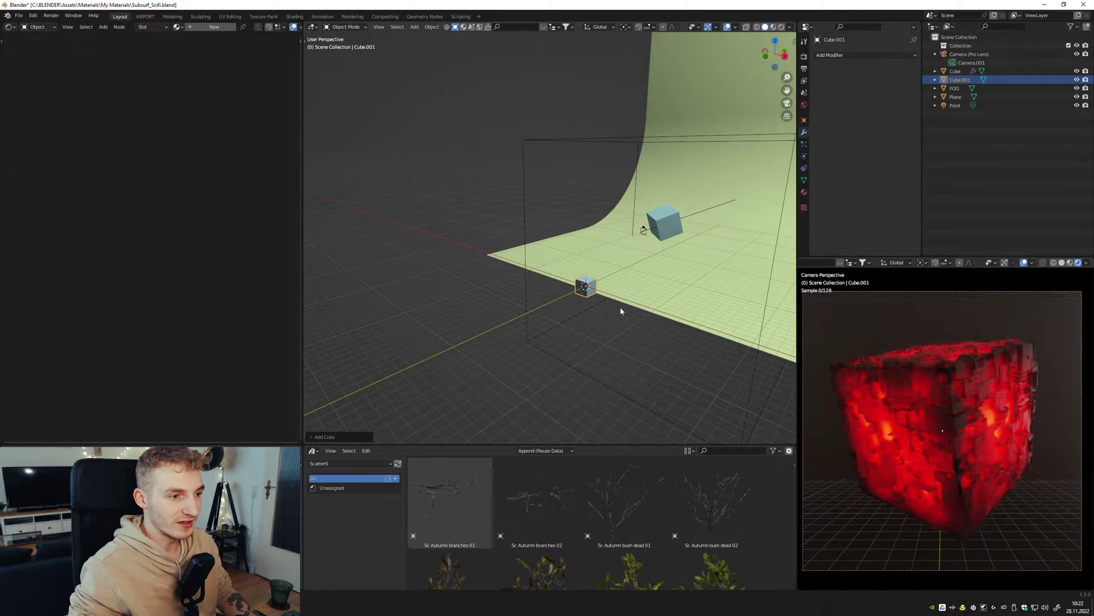
key(KP_Decimal)
scroll(620, 307, down, 3)
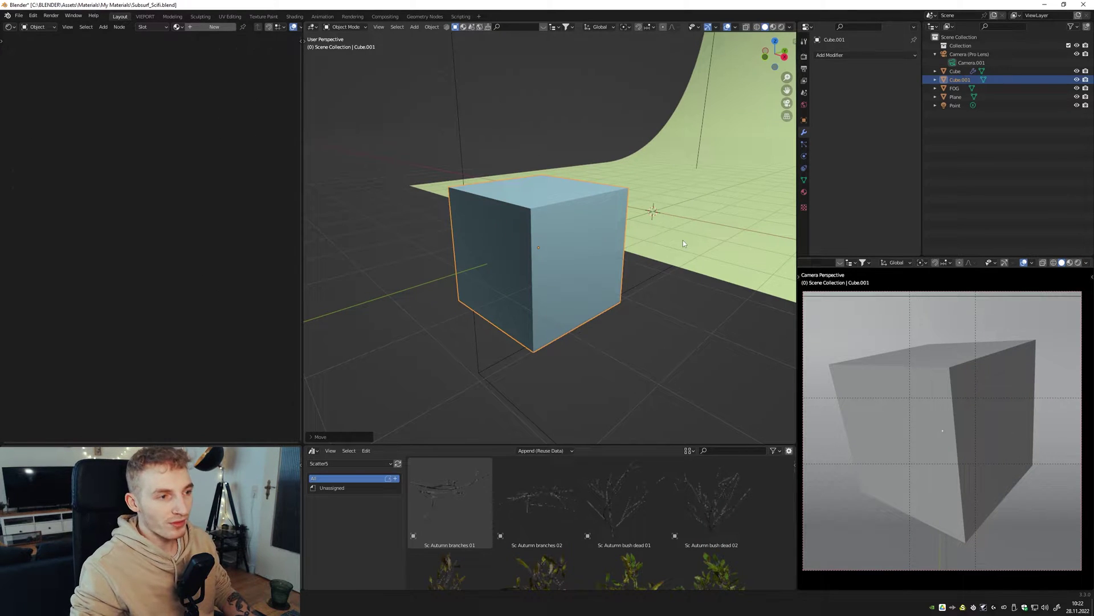
middle_drag(591, 272, 755, 161)
mouse_move(597, 277)
middle_down()
mouse_move(572, 276)
mouse_move(615, 270)
middle_up()
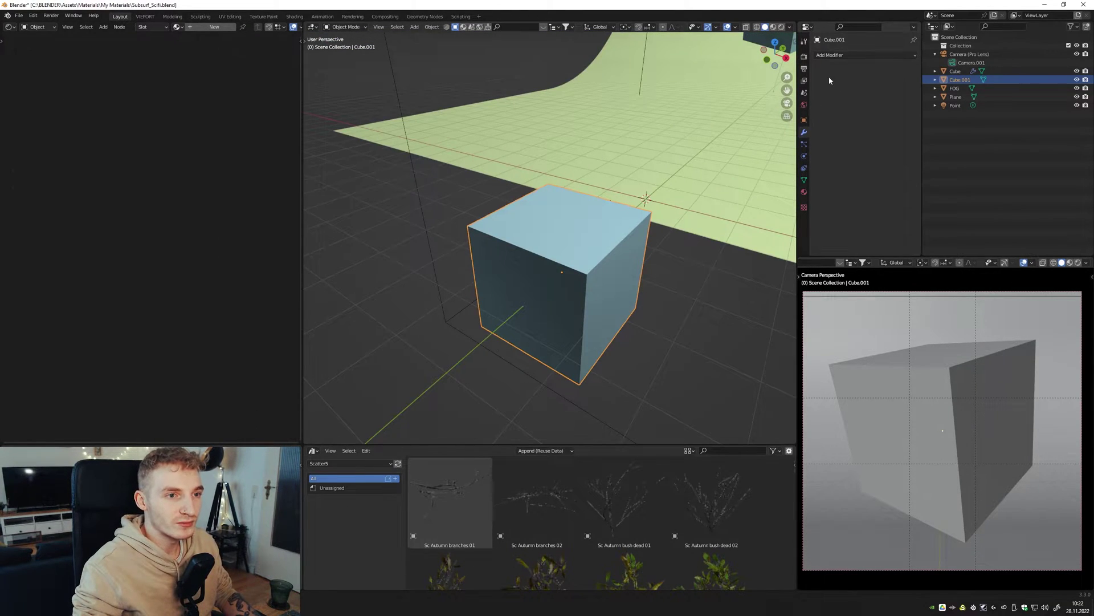
Add a Solidify modifier to Cube.001 with 0.31 m wall thickness, viewed in wireframe.
click(837, 55)
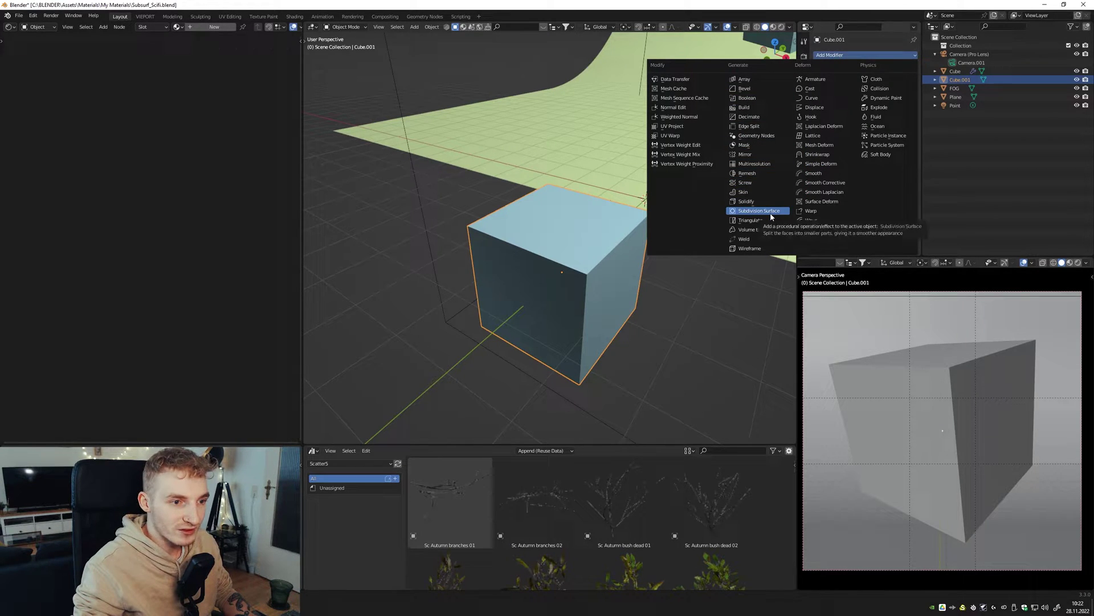
click(753, 202)
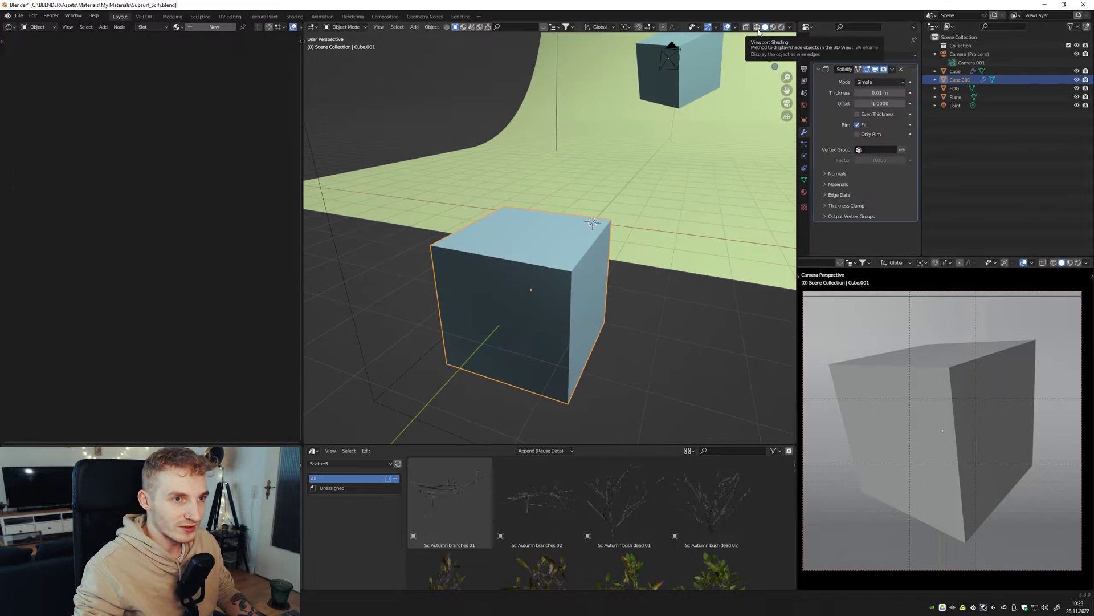
click(756, 27)
middle_drag(530, 319, 650, 237)
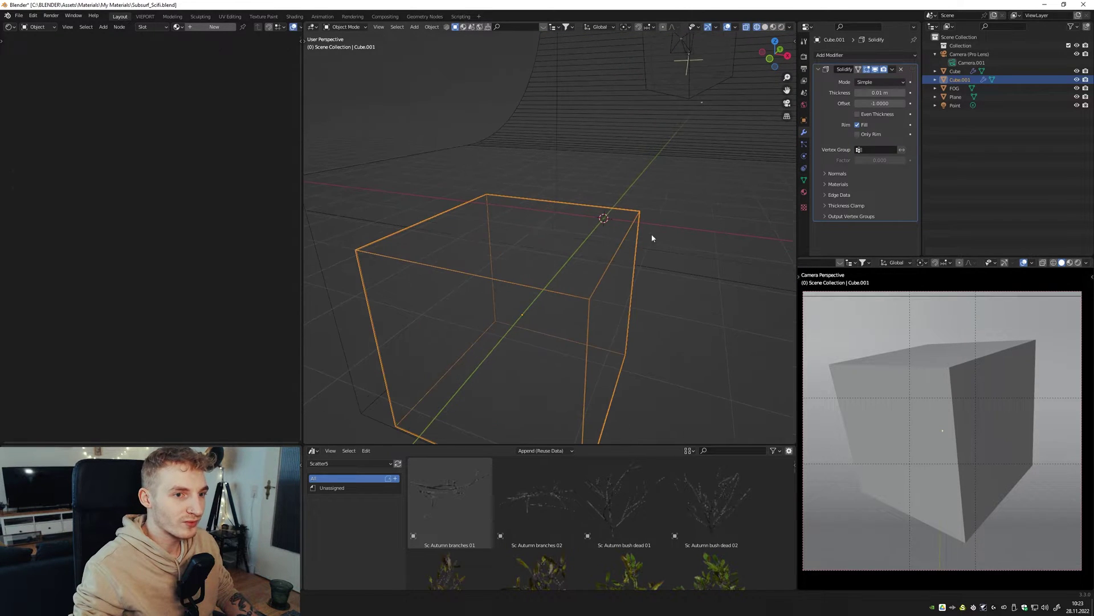
drag(879, 94, 902, 92)
middle_drag(588, 310, 556, 311)
Apply the Solidify modifier and return the viewport to solid shading.
click(893, 69)
click(901, 79)
key(shift+z)
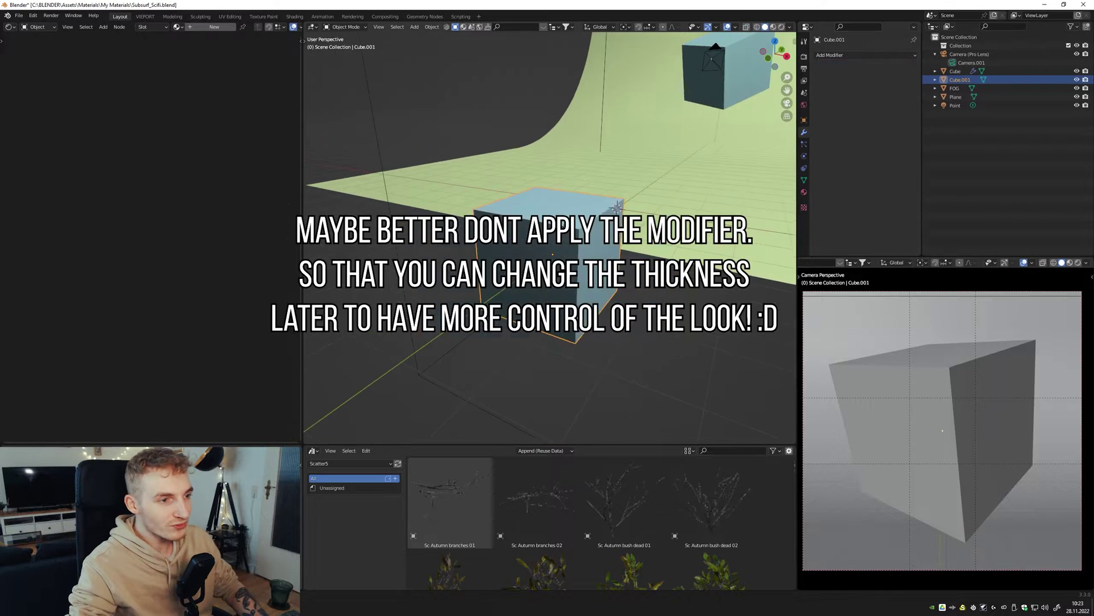
middle_drag(579, 264, 603, 221)
scroll(576, 230, up, 6)
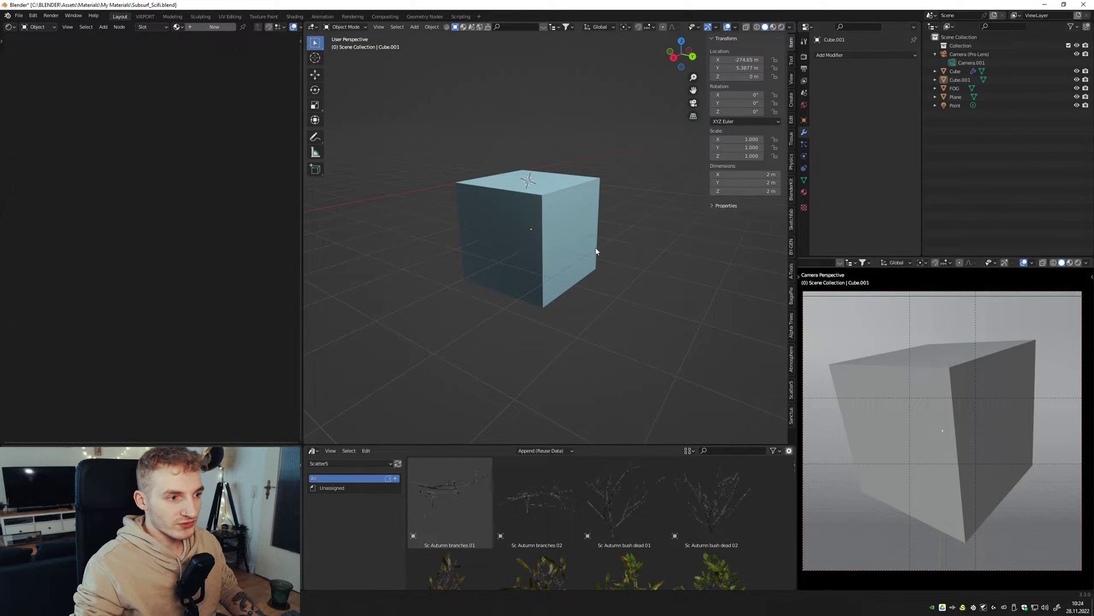
Add a point light and lower it along Z into the hollow cube, checking in X-ray.
shift+middle_drag(597, 251, 600, 249)
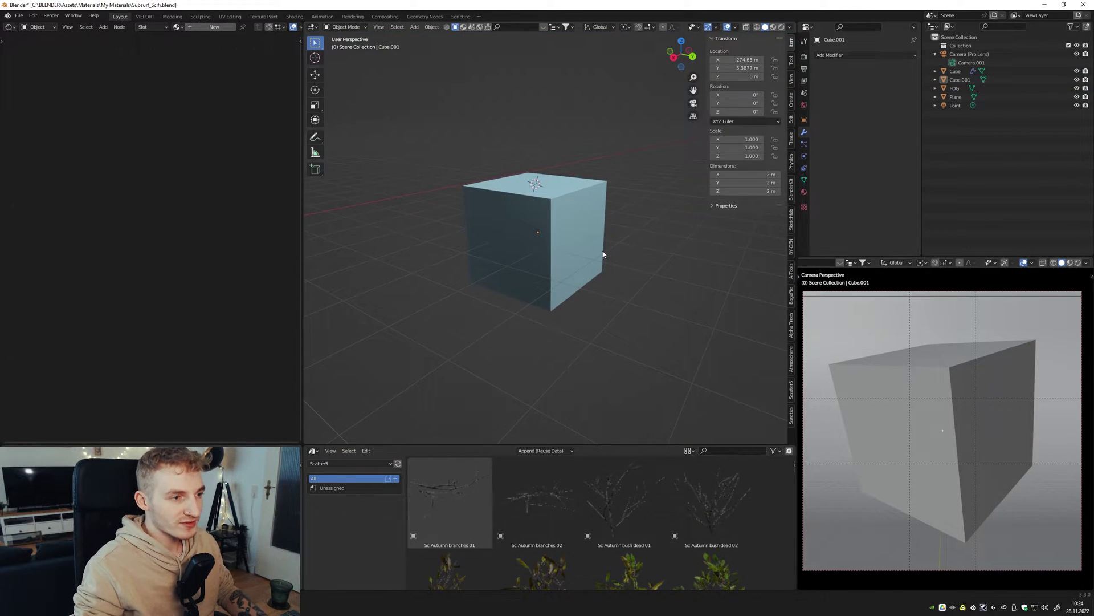
key(shift+a)
mouse_move(578, 360)
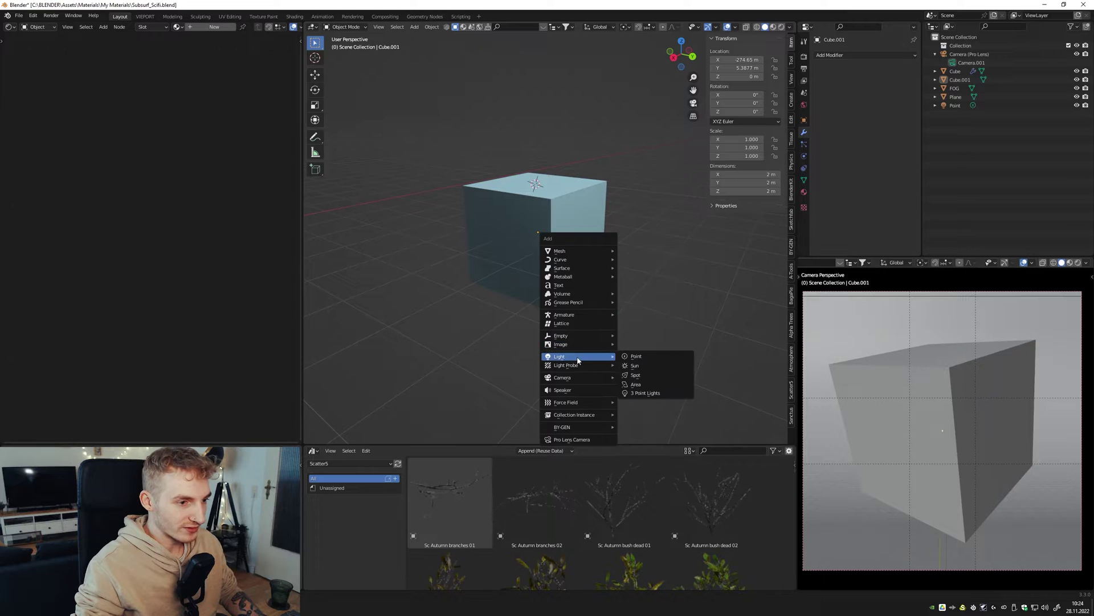
click(628, 356)
middle_drag(628, 359, 657, 306)
key(g)
key(z)
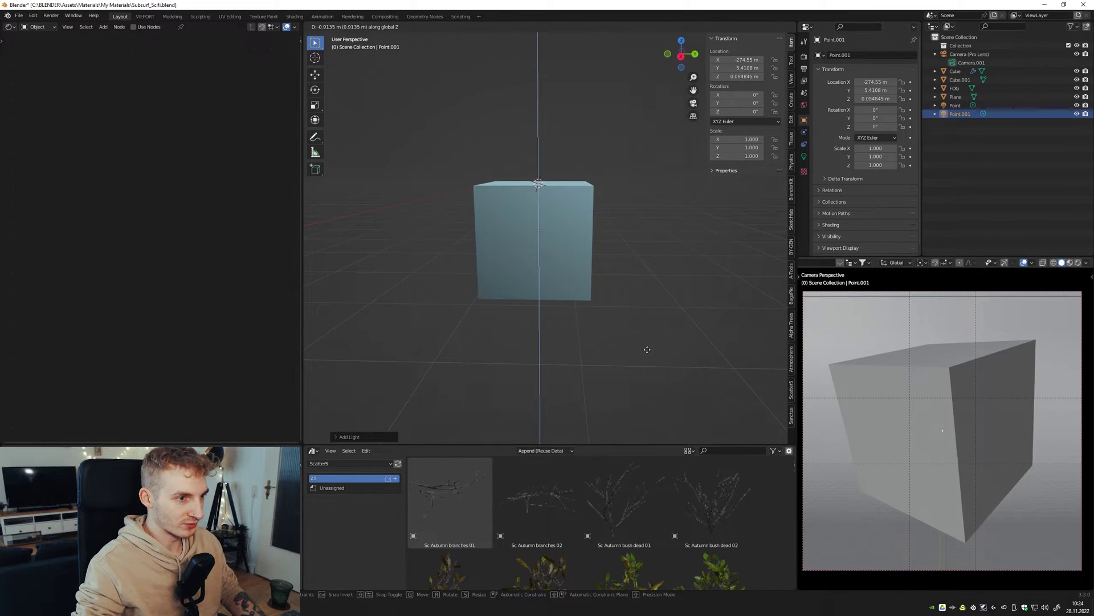
click(648, 351)
click(757, 27)
middle_drag(624, 251, 619, 285)
key(g)
click(713, 271)
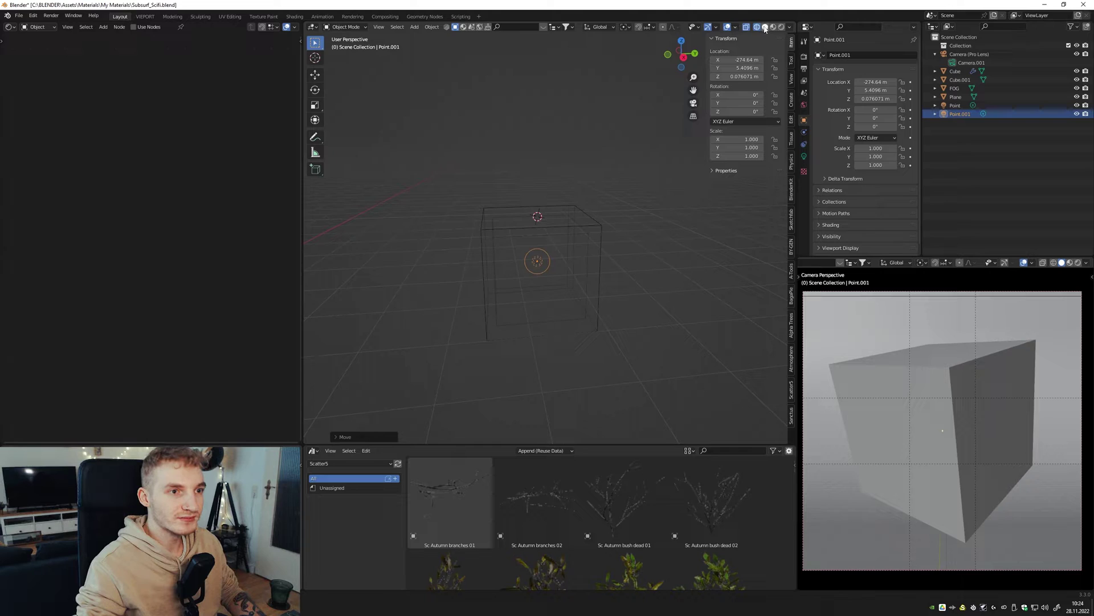
click(765, 28)
Set the point light's power to 1000 W.
click(803, 157)
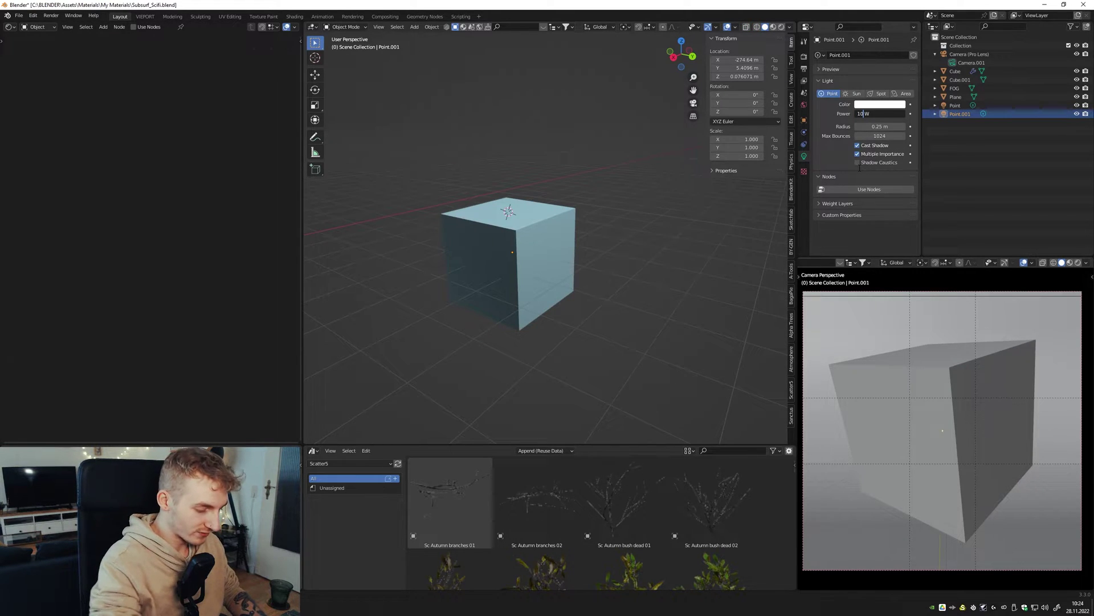
text(00)
key(Return)
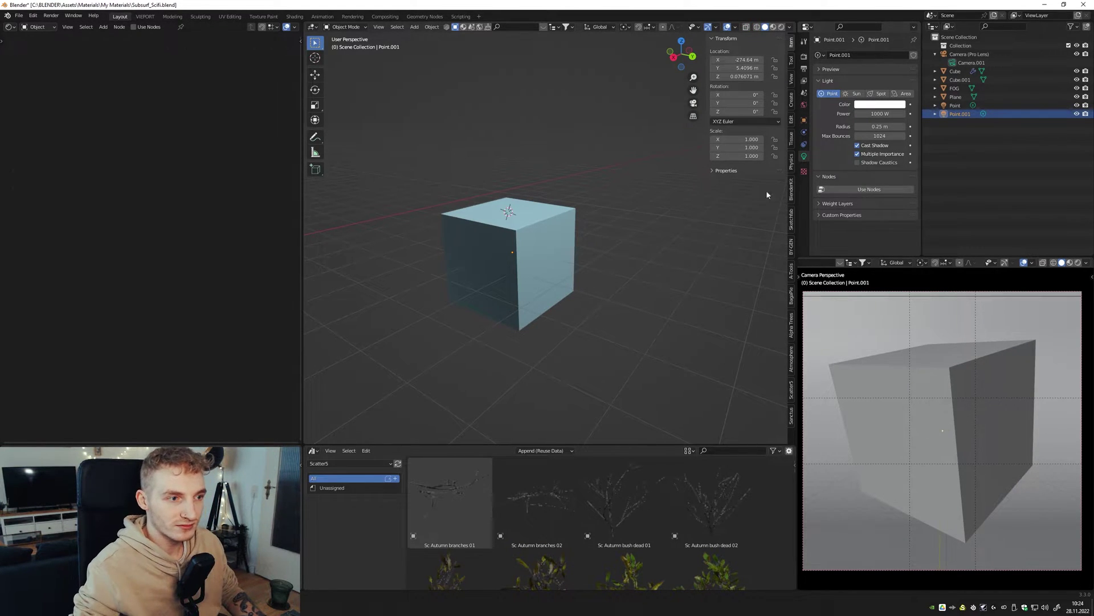
scroll(545, 274, up, 2)
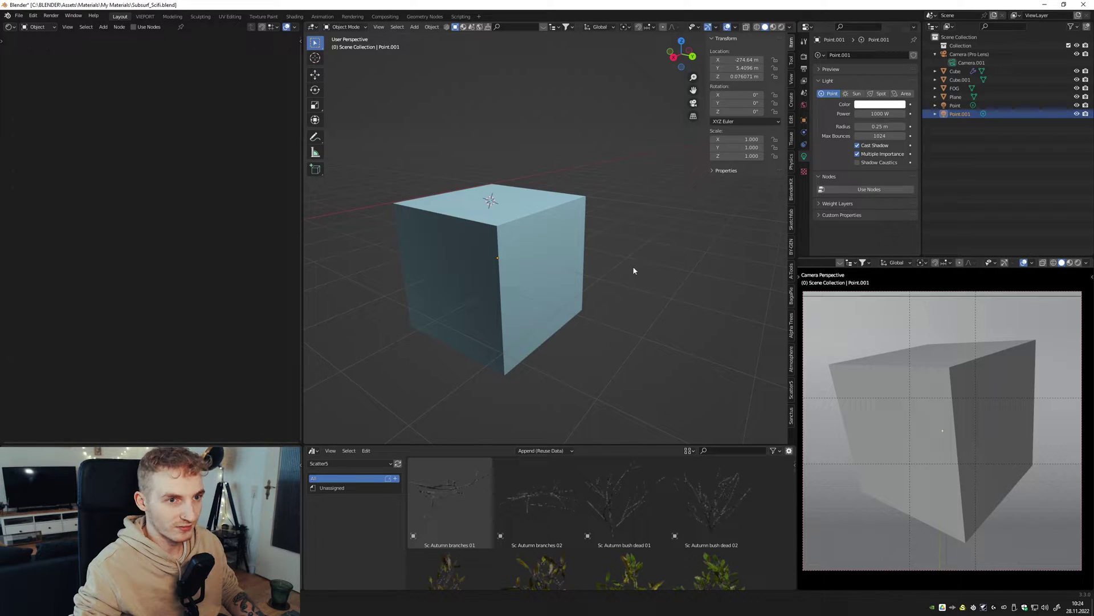
mouse_move(634, 267)
middle_down()
mouse_move(672, 265)
mouse_move(635, 273)
middle_up()
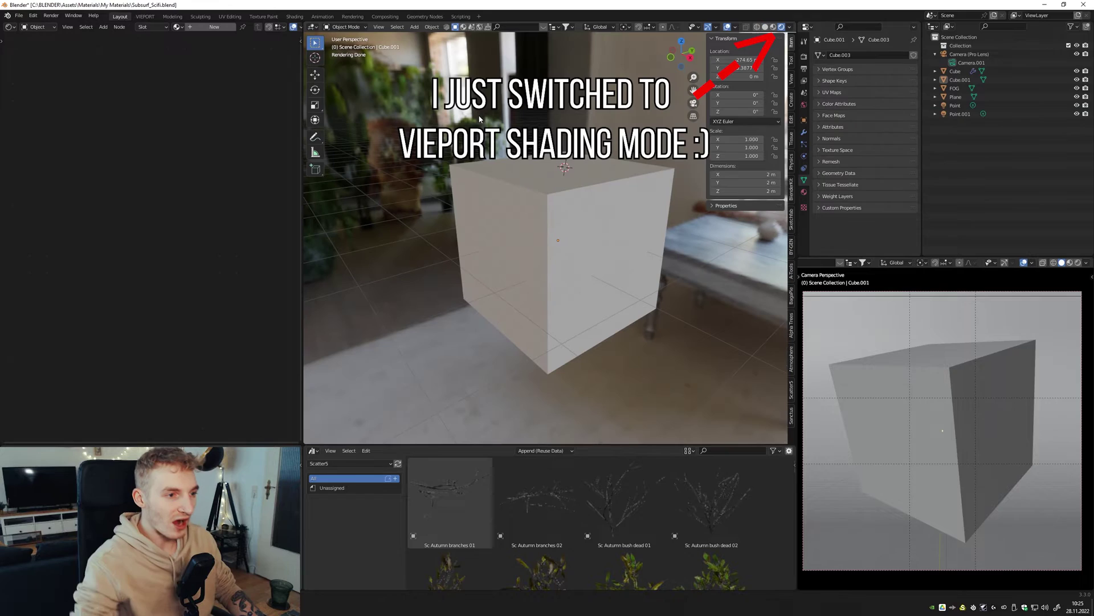
Select the hollow cube and give it a new Principled BSDF material.
click(545, 206)
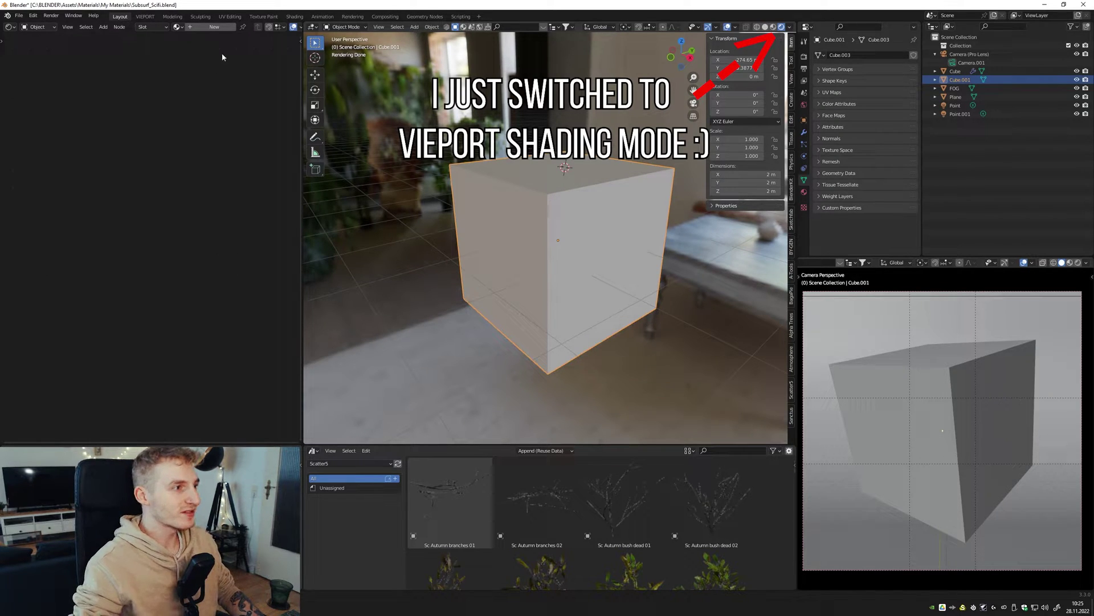
click(220, 27)
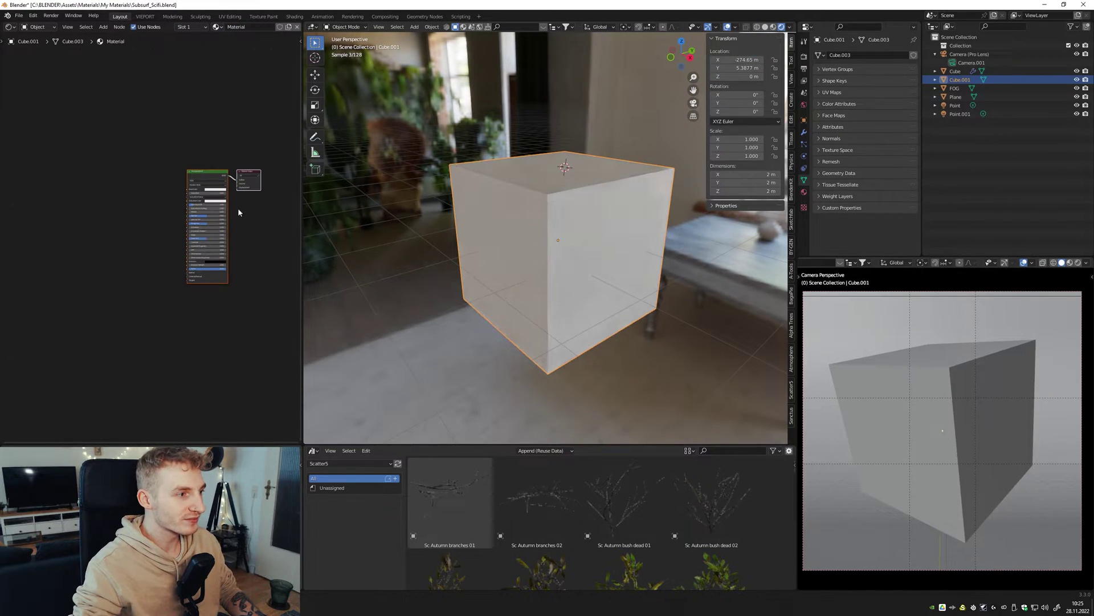
scroll(238, 207, up, 4)
scroll(182, 256, up, 2)
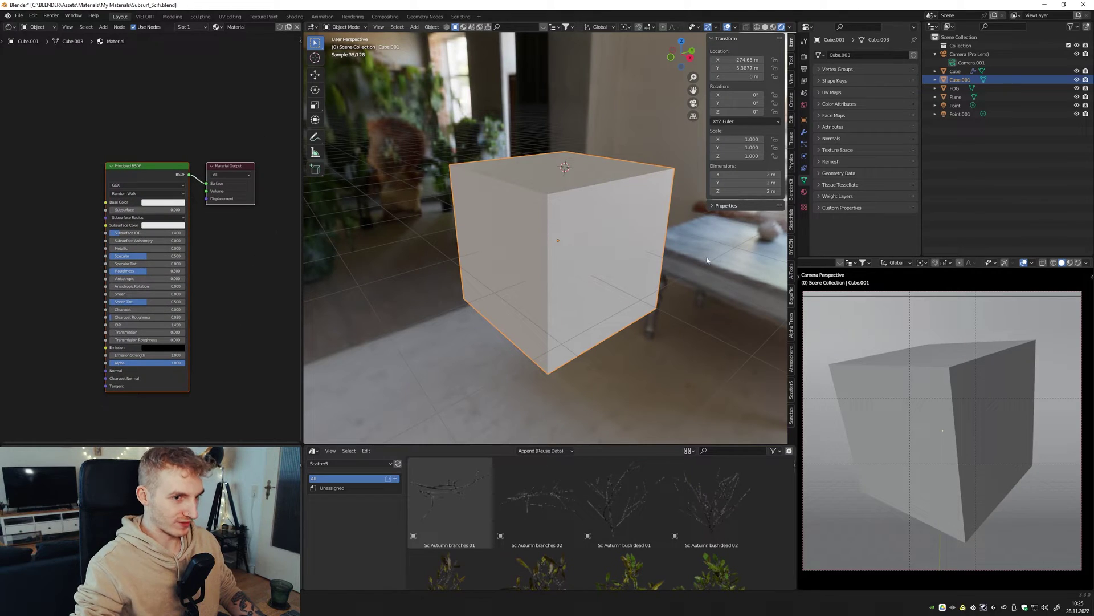
Set the material's displacement method to Displacement and Bump in its Settings.
click(804, 192)
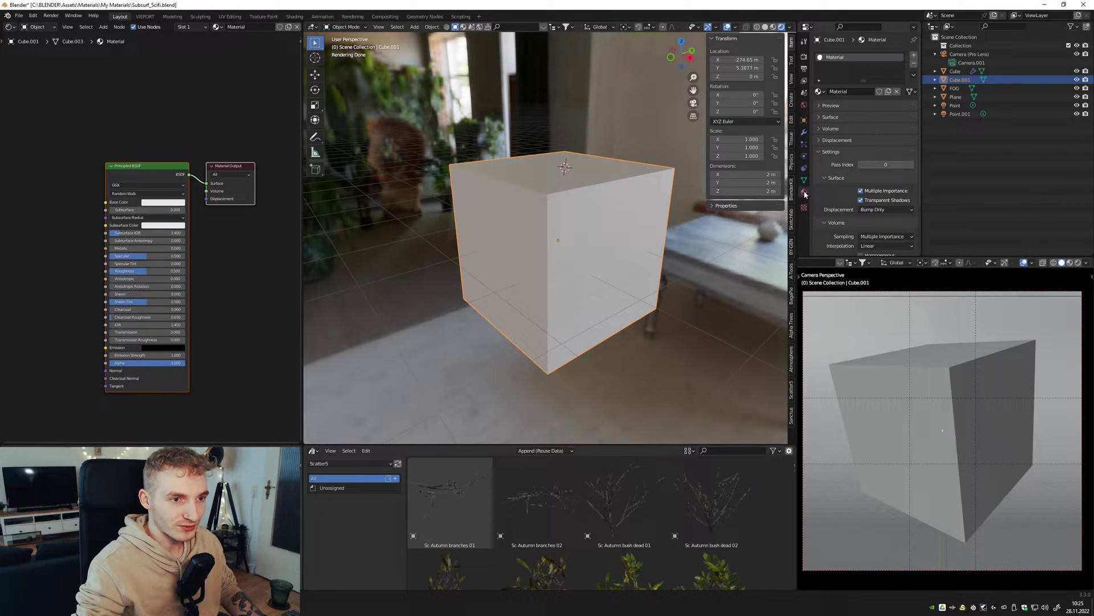
click(822, 152)
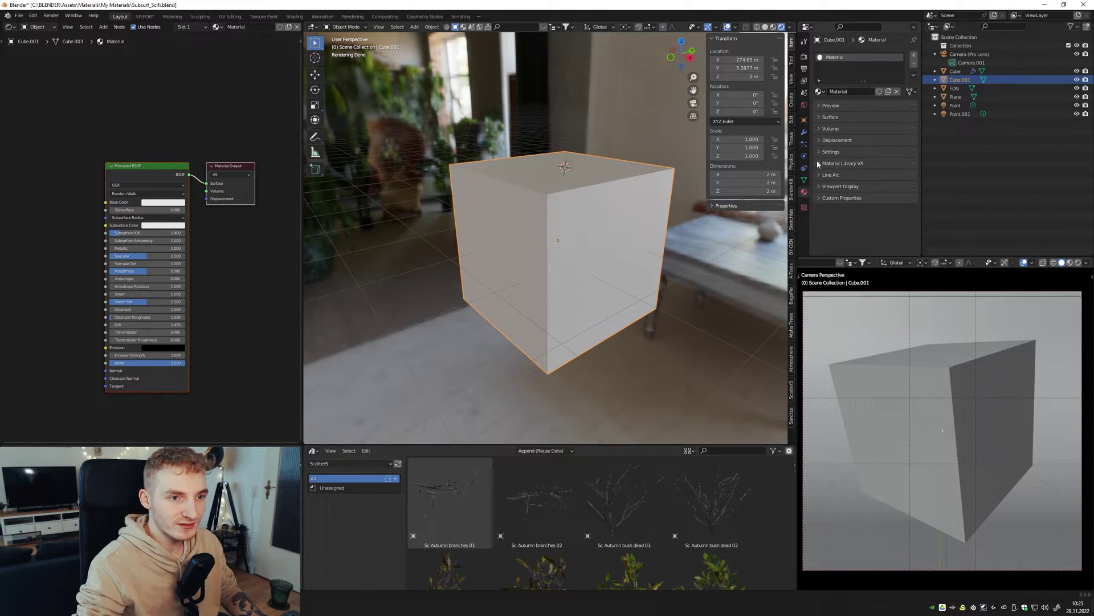
click(819, 151)
scroll(820, 153, down, 3)
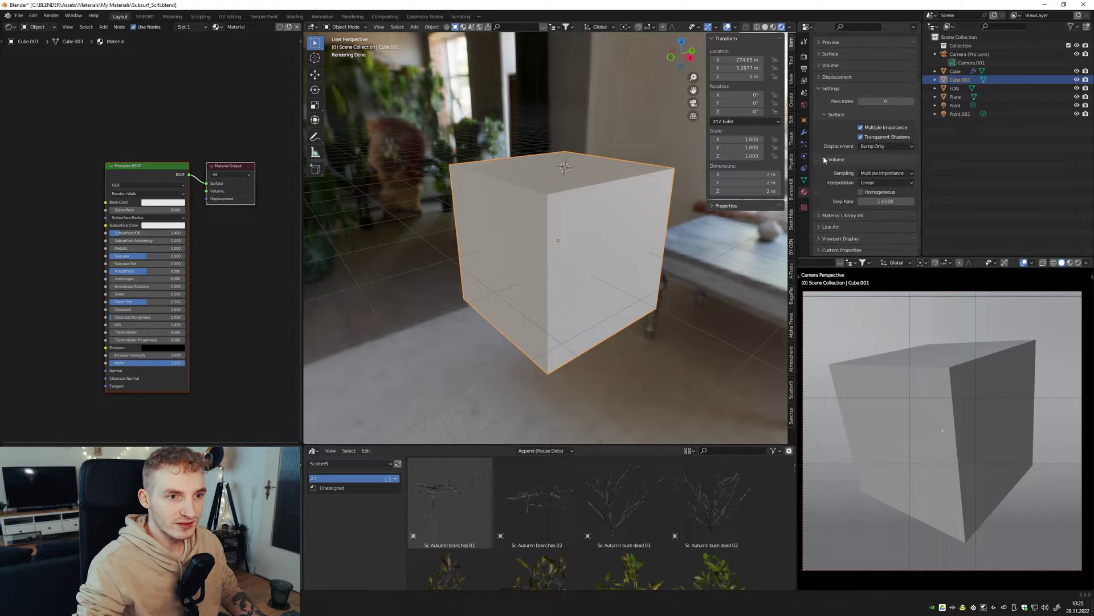
click(881, 146)
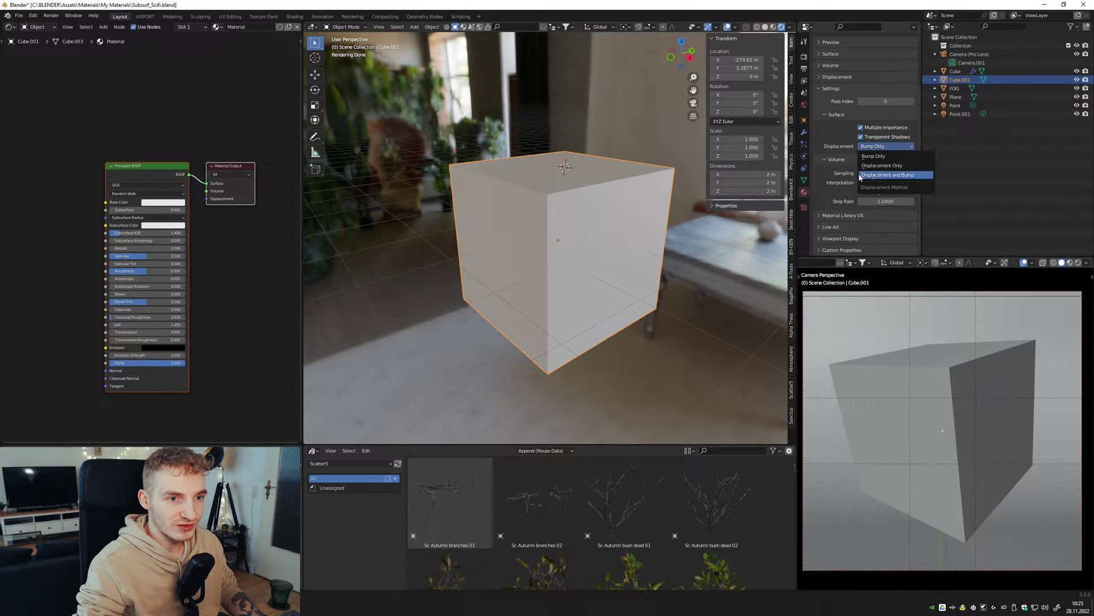
click(878, 175)
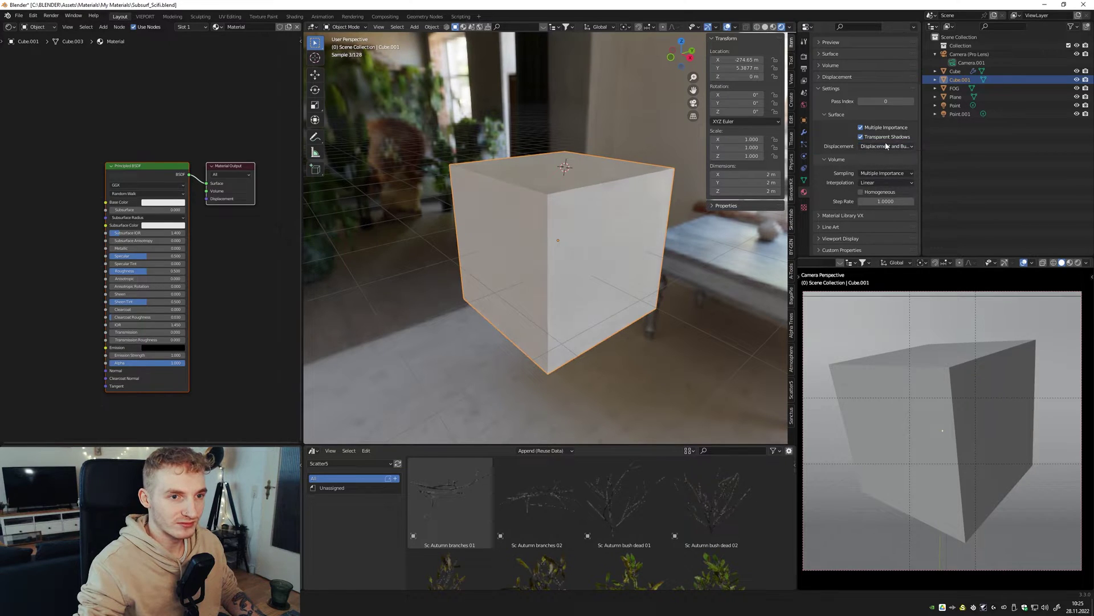
click(886, 147)
click(899, 149)
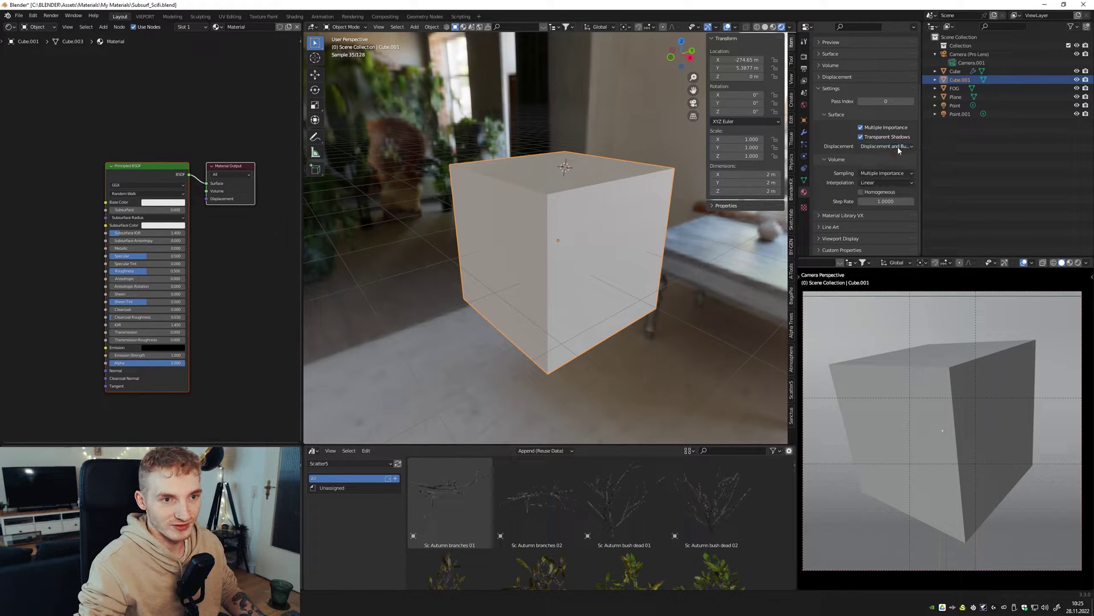
middle_drag(570, 258, 560, 272)
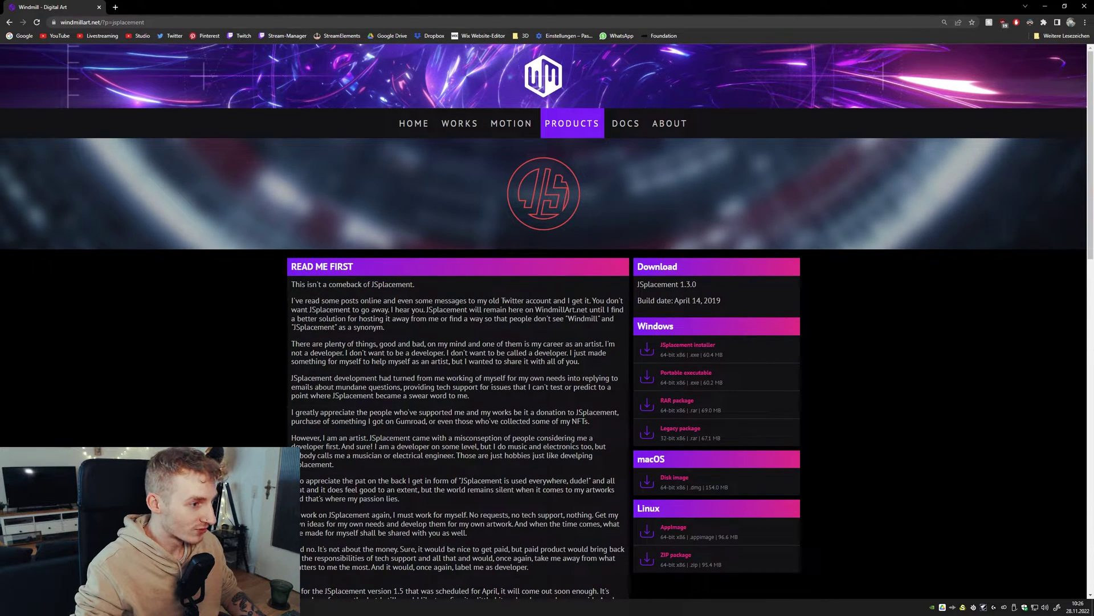
Review the JSplacement download page and its windmillart.net/?p=jsplacement address.
drag(370, 284, 417, 286)
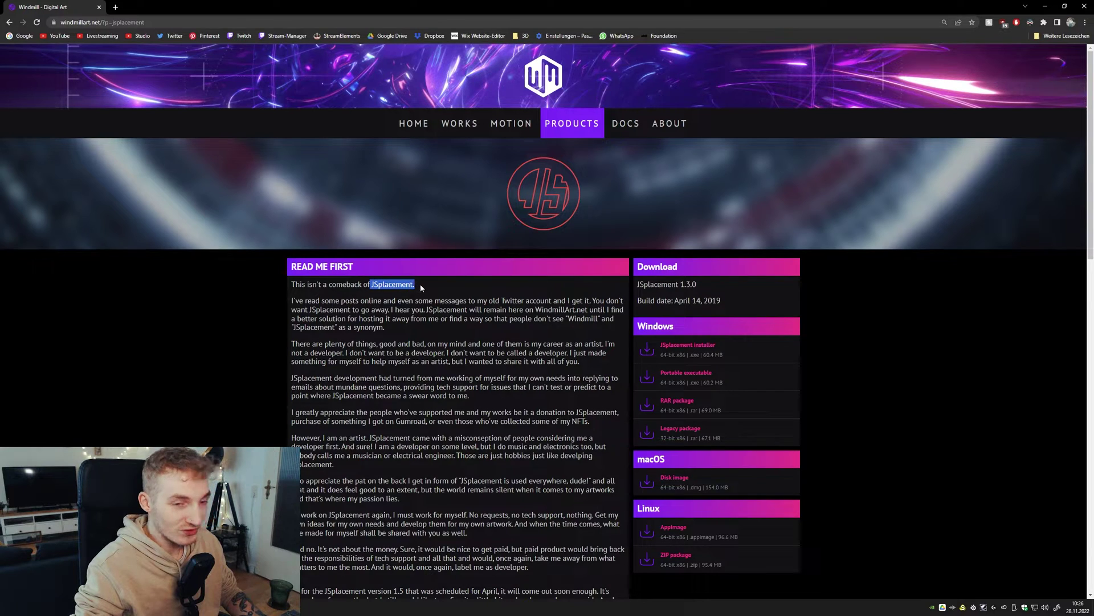
click(436, 285)
scroll(435, 302, down, 4)
scroll(430, 329, up, 1)
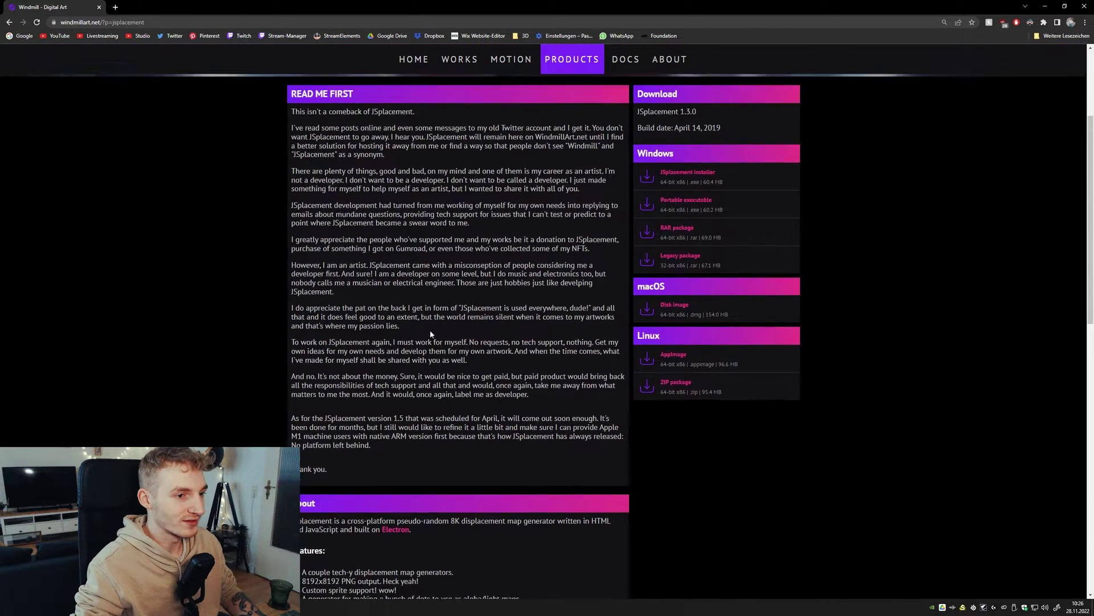
scroll(430, 334, up, 2)
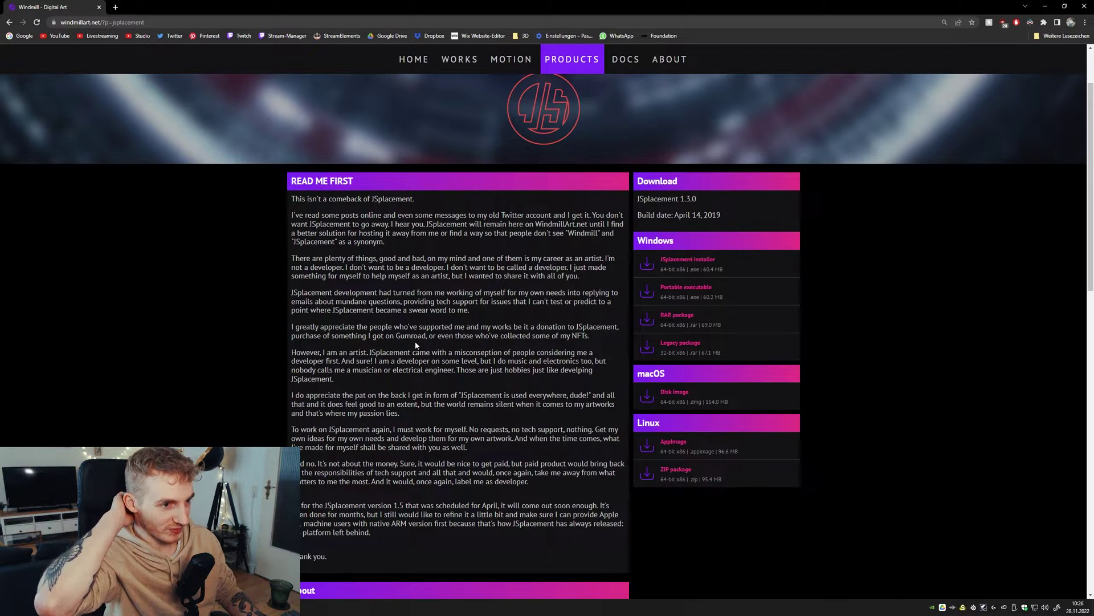
click(169, 22)
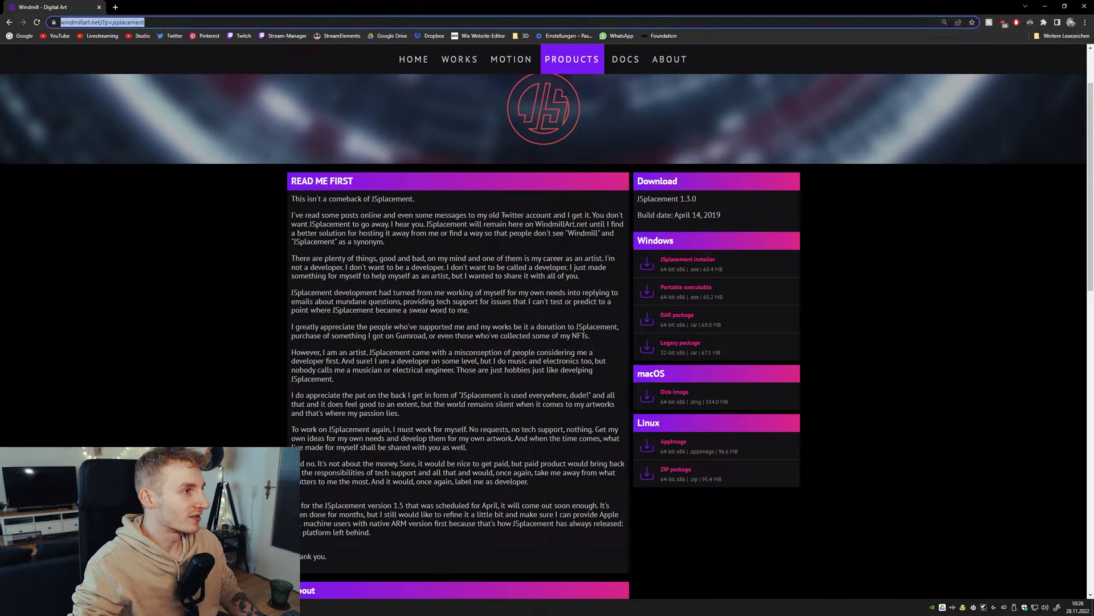
click(158, 22)
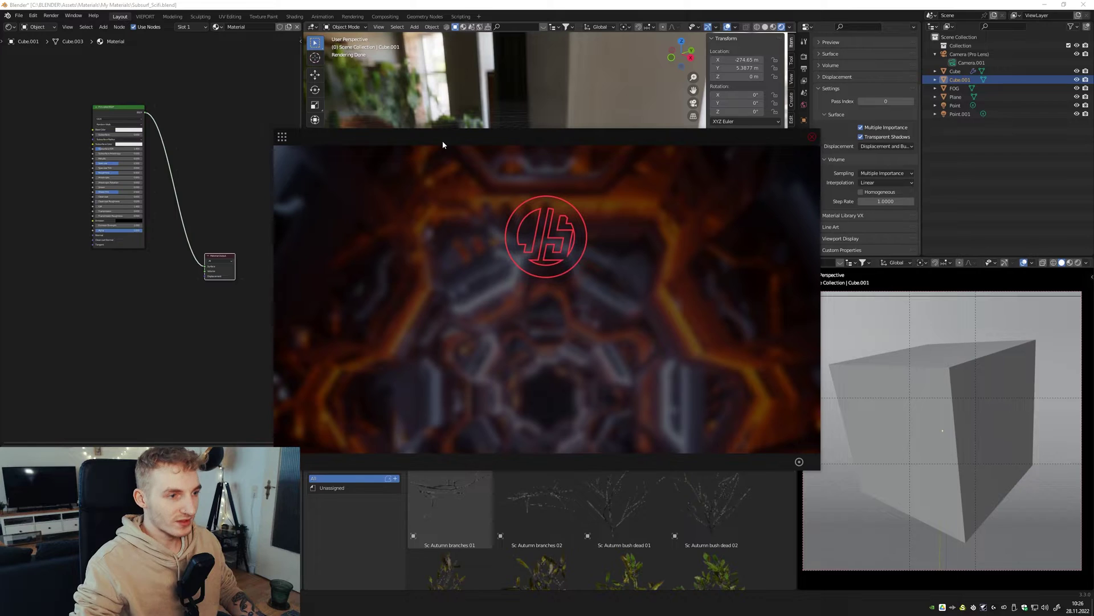
Switch JSplacement to the Classic generator and generate a new displacement map.
drag(443, 145, 424, 128)
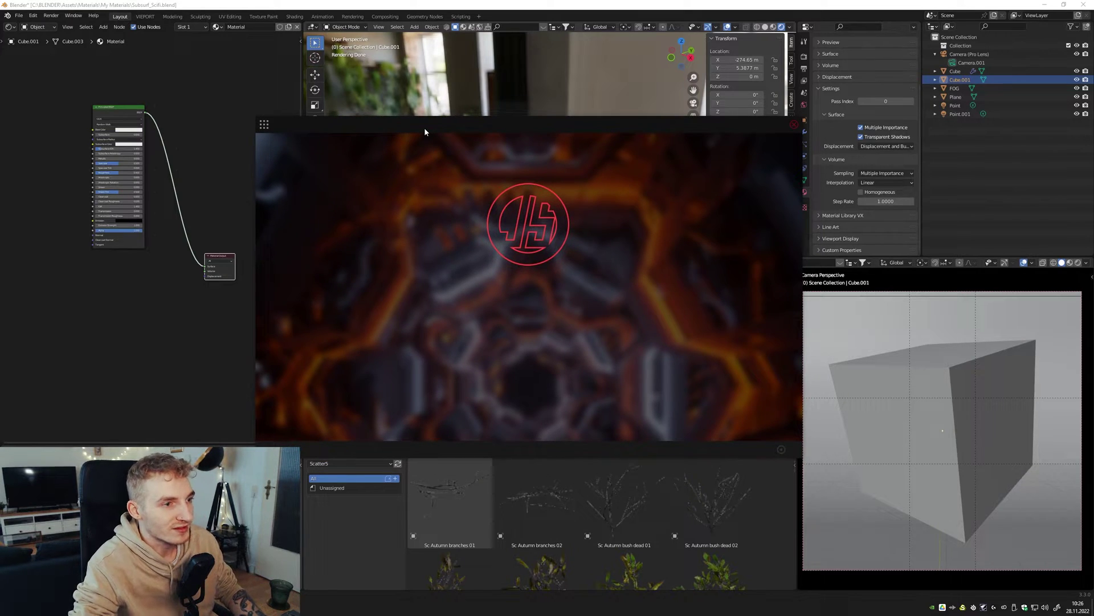
click(265, 126)
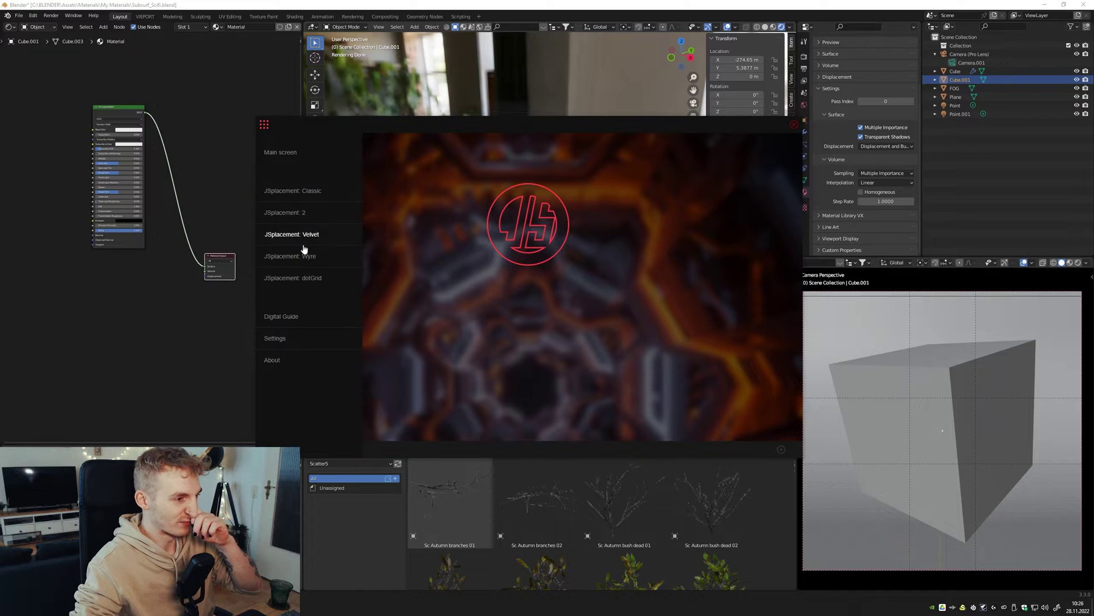
click(306, 197)
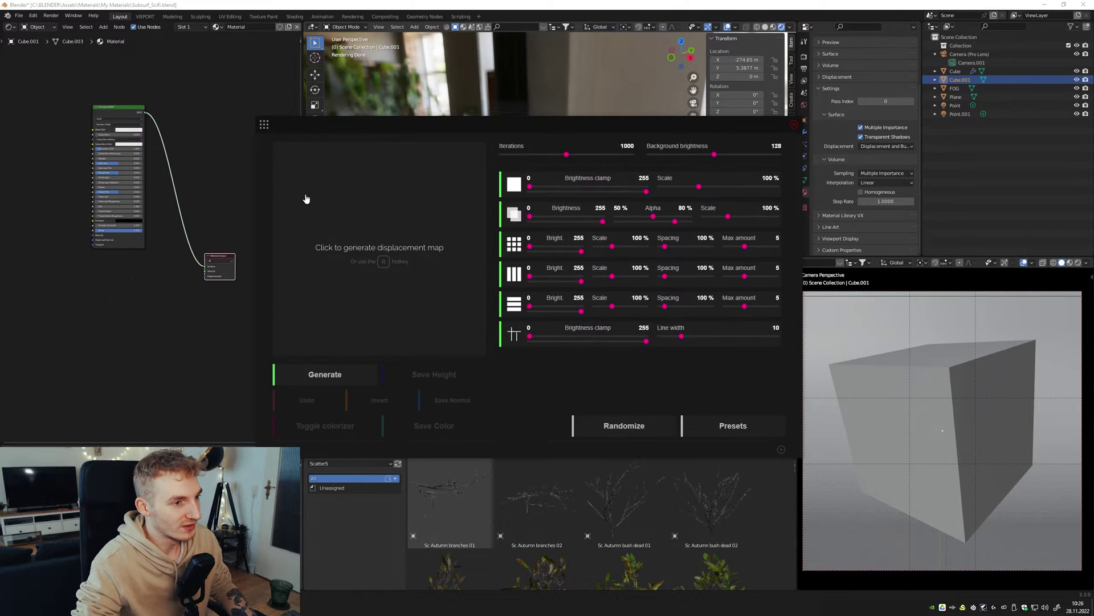
click(348, 265)
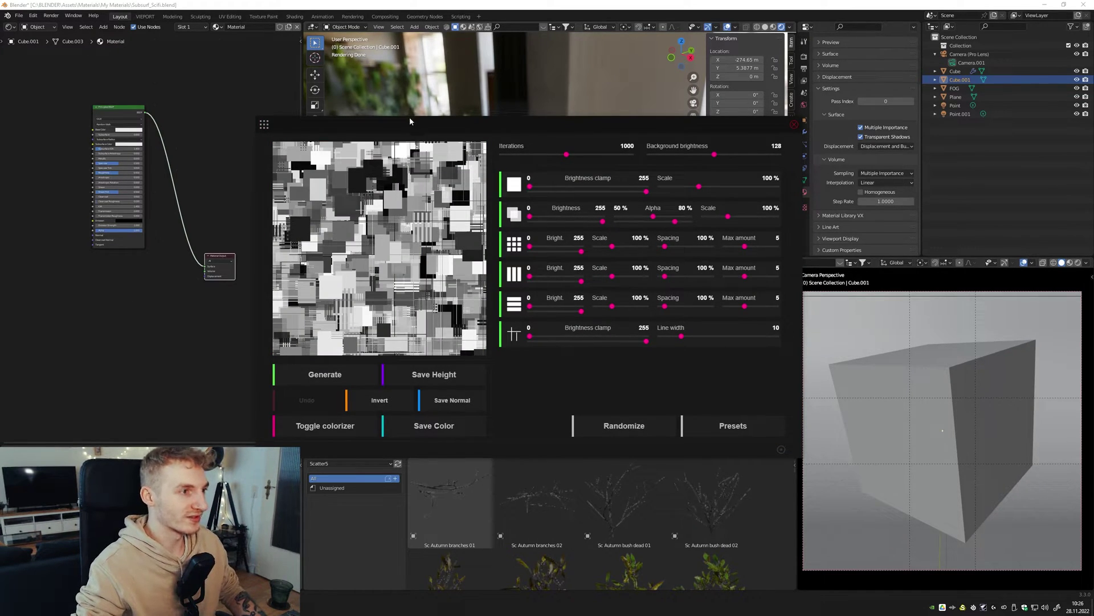
Reposition the JSplacement window and save the height map image to Downloads.
drag(409, 120, 453, 115)
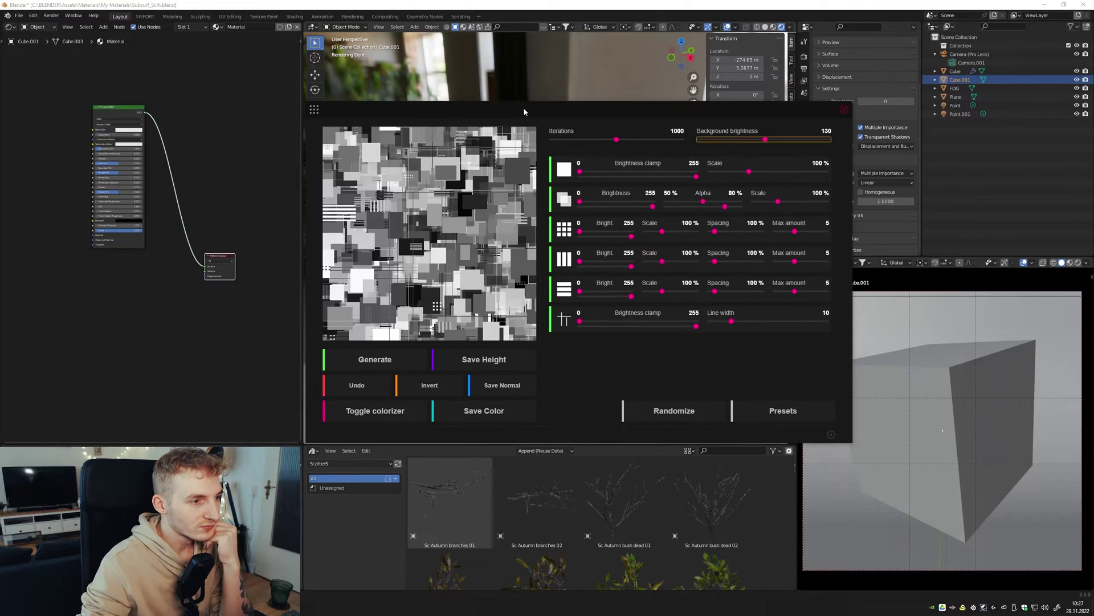
drag(448, 119, 468, 102)
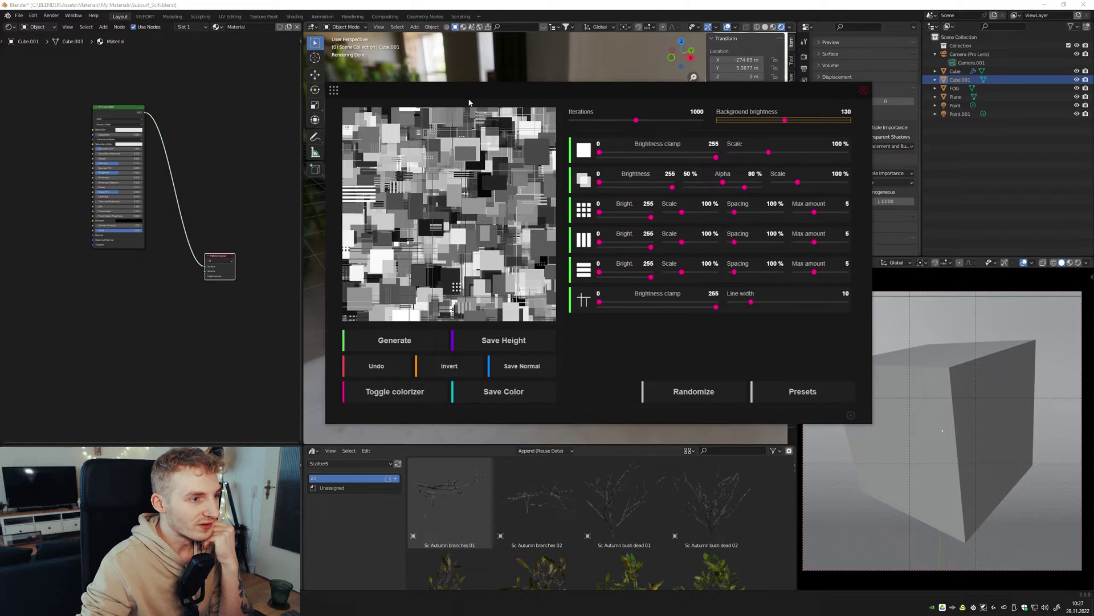
drag(511, 131, 481, 122)
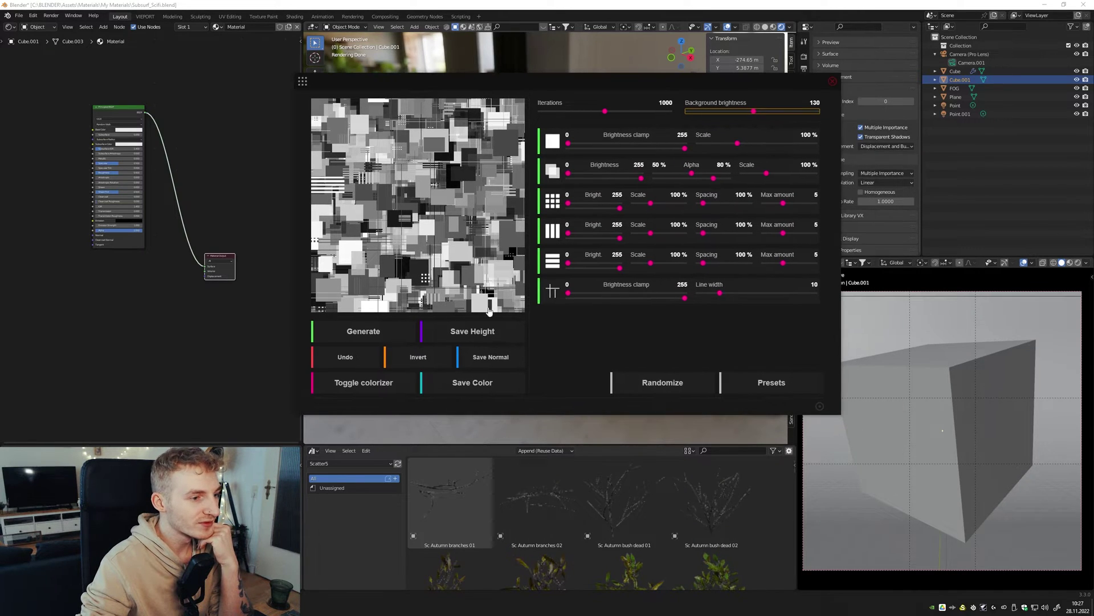
click(463, 338)
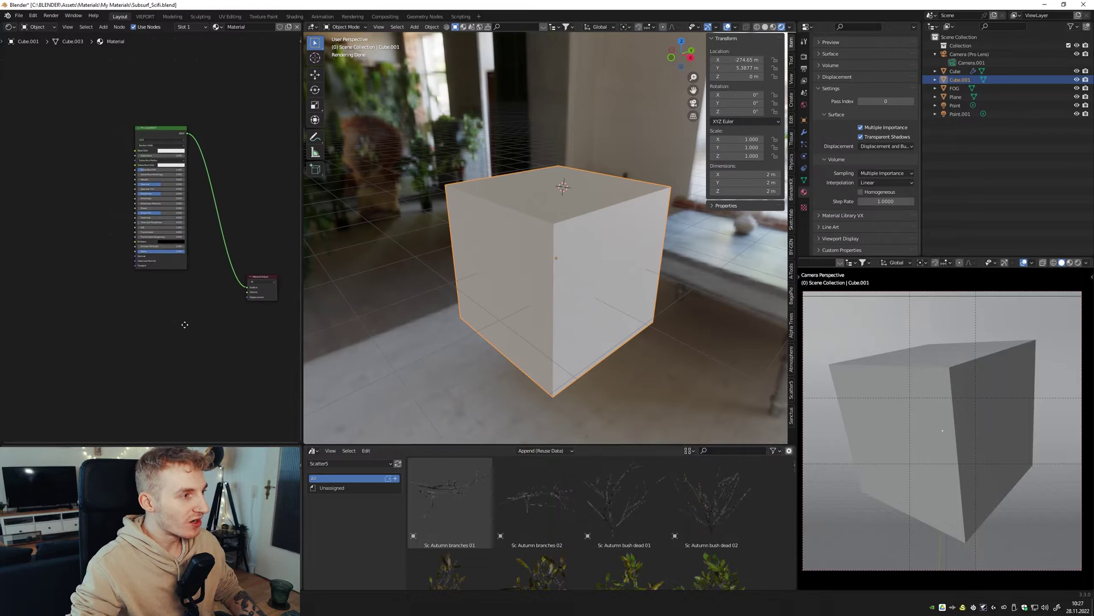
Add Image Texture, Mapping and Texture Coordinate nodes to the Principled BSDF with Ctrl+T.
scroll(251, 180, up, 3)
middle_drag(249, 177, 266, 248)
scroll(217, 158, up, 3)
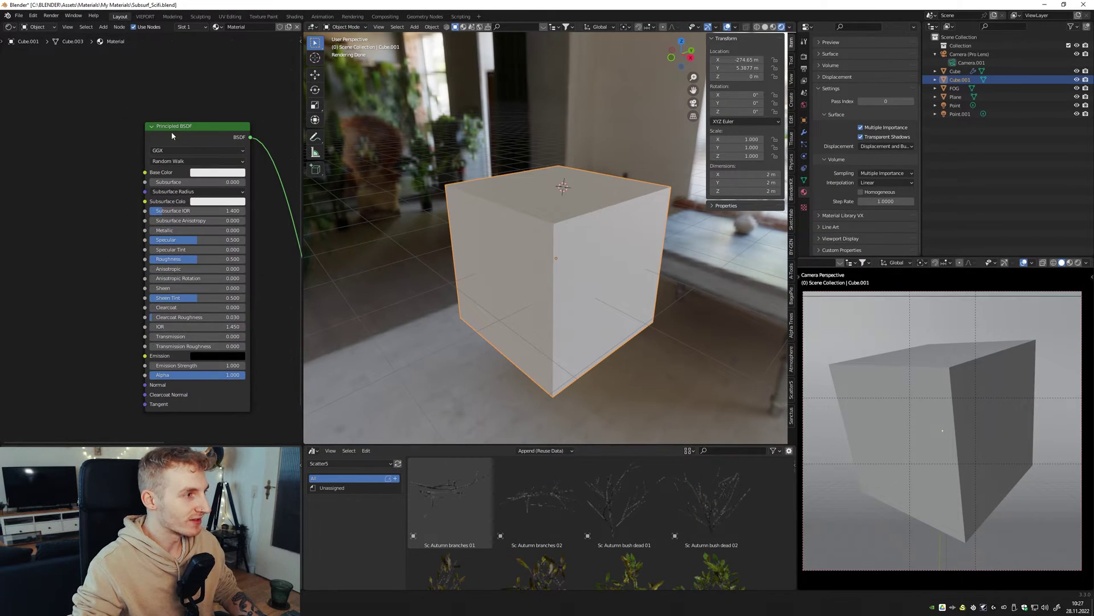
middle_drag(134, 103, 132, 132)
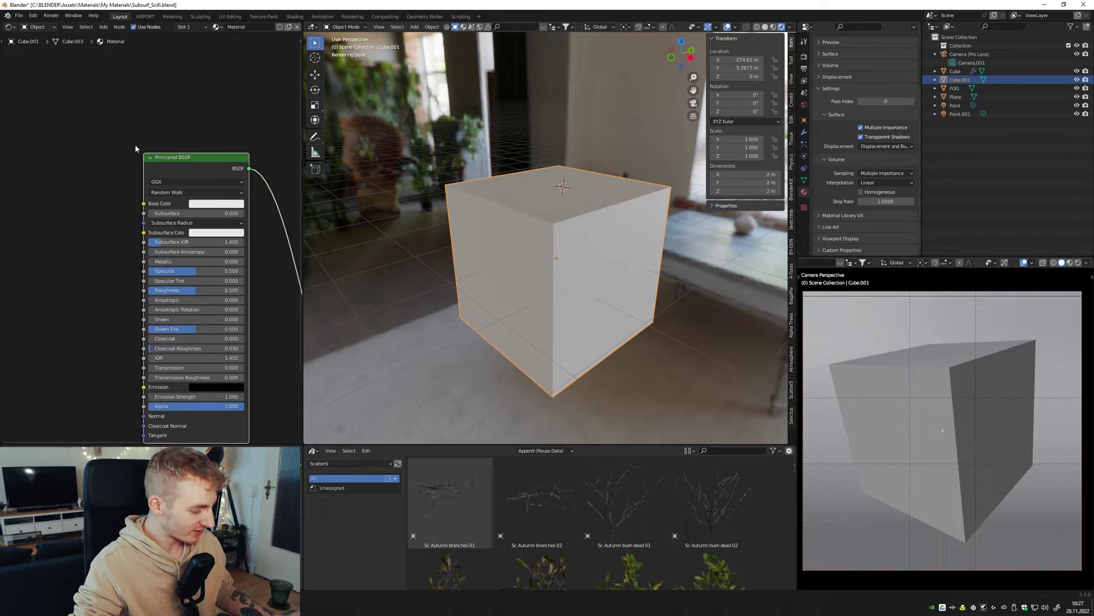
key(ctrl+t)
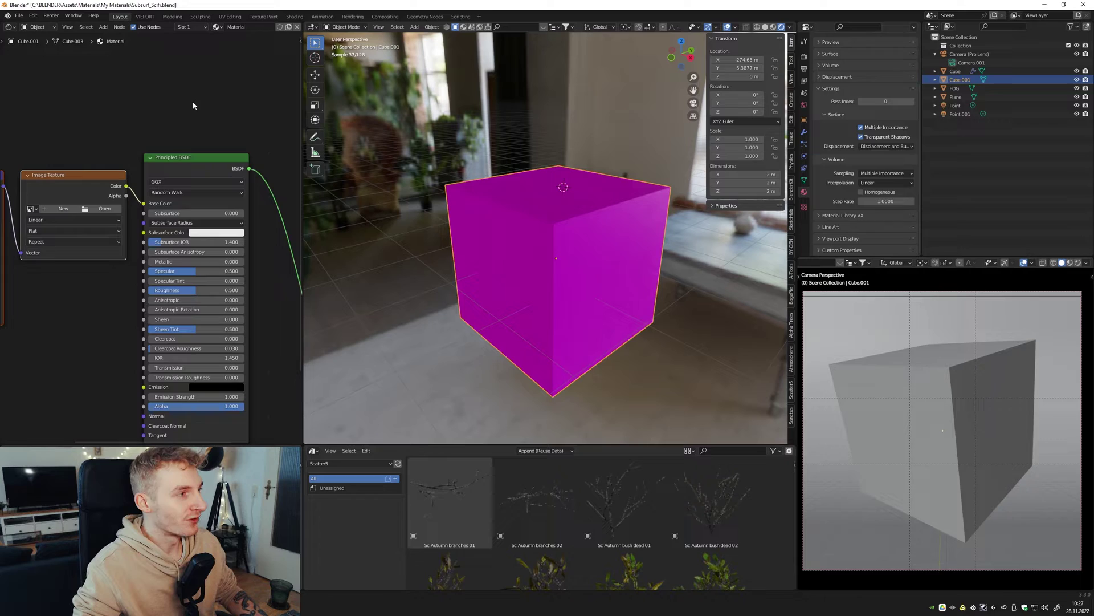
middle_drag(165, 96, 176, 98)
middle_drag(111, 95, 178, 91)
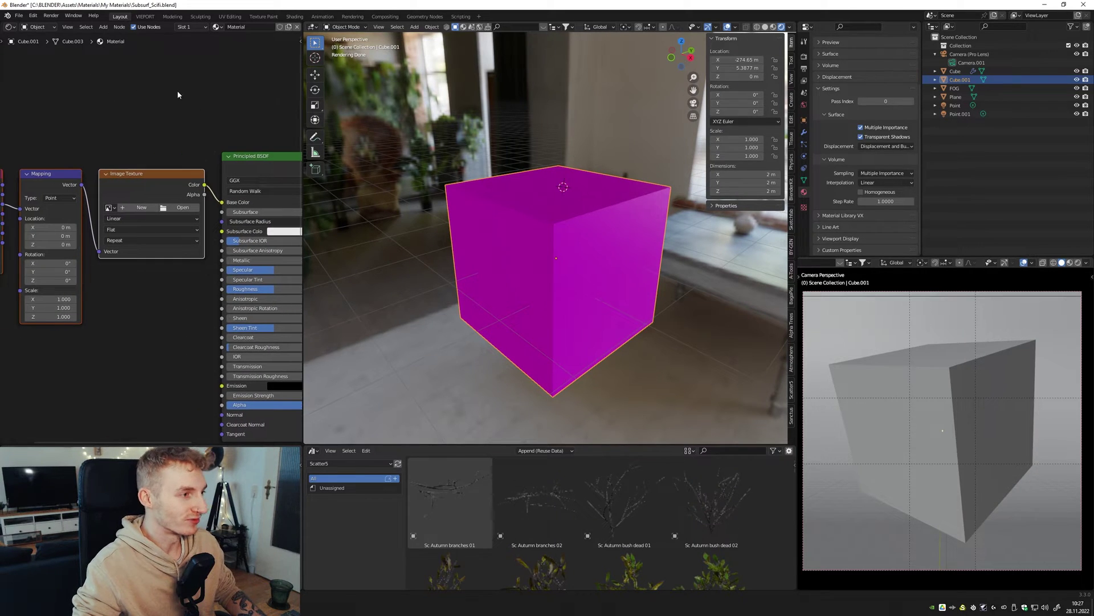
scroll(176, 93, down, 1)
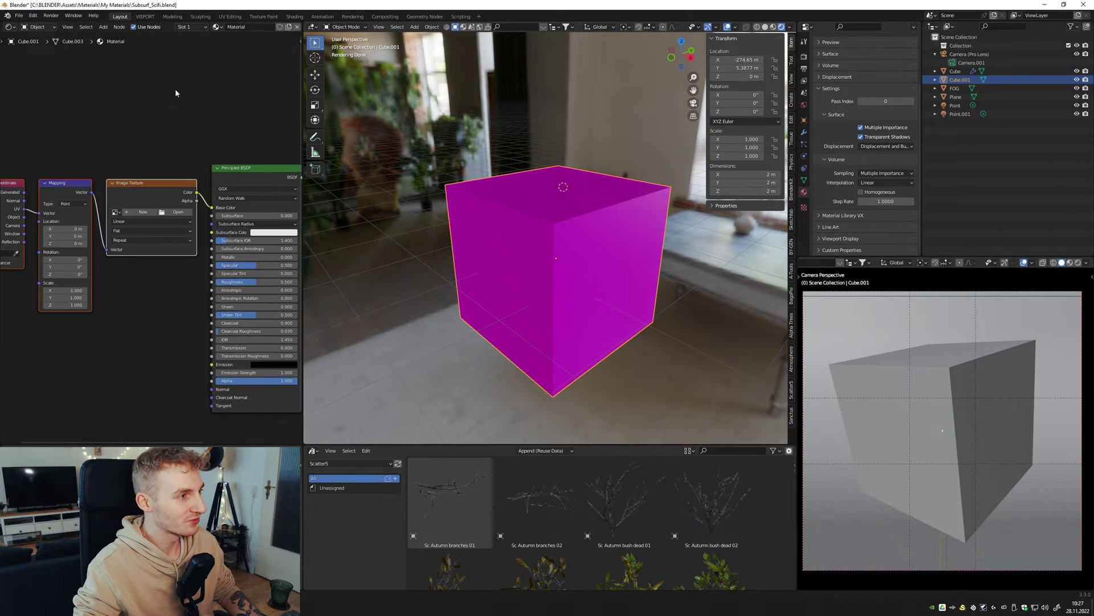
click(155, 149)
scroll(152, 236, up, 4)
middle_drag(154, 309, 158, 287)
Load the JSplacement PNG, unplug it from Base Color, and add a Displacement node.
click(193, 173)
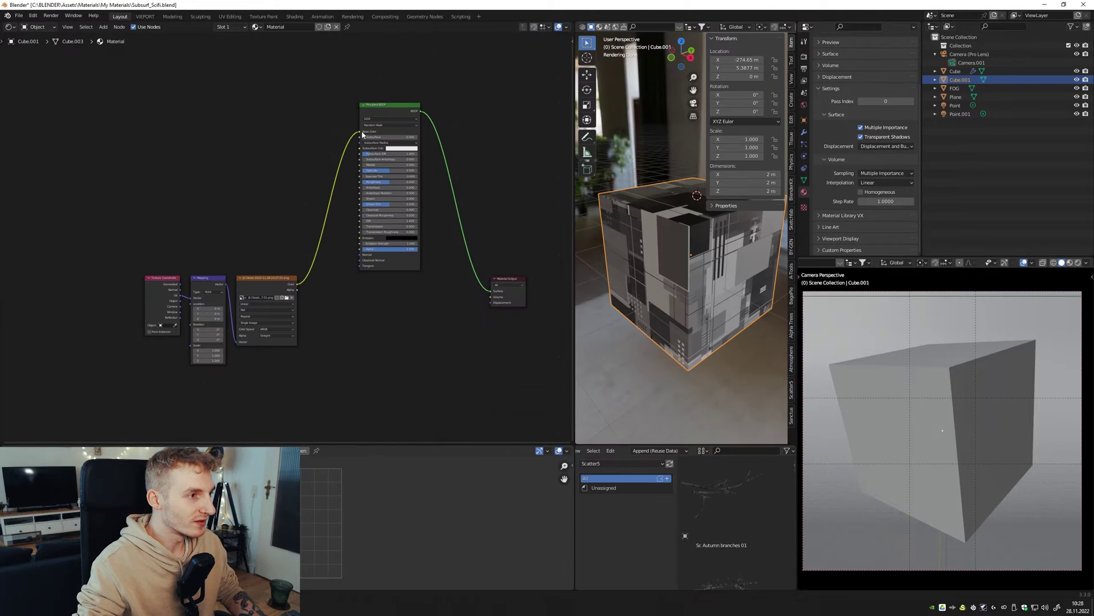
drag(359, 135, 301, 134)
key(shift+a)
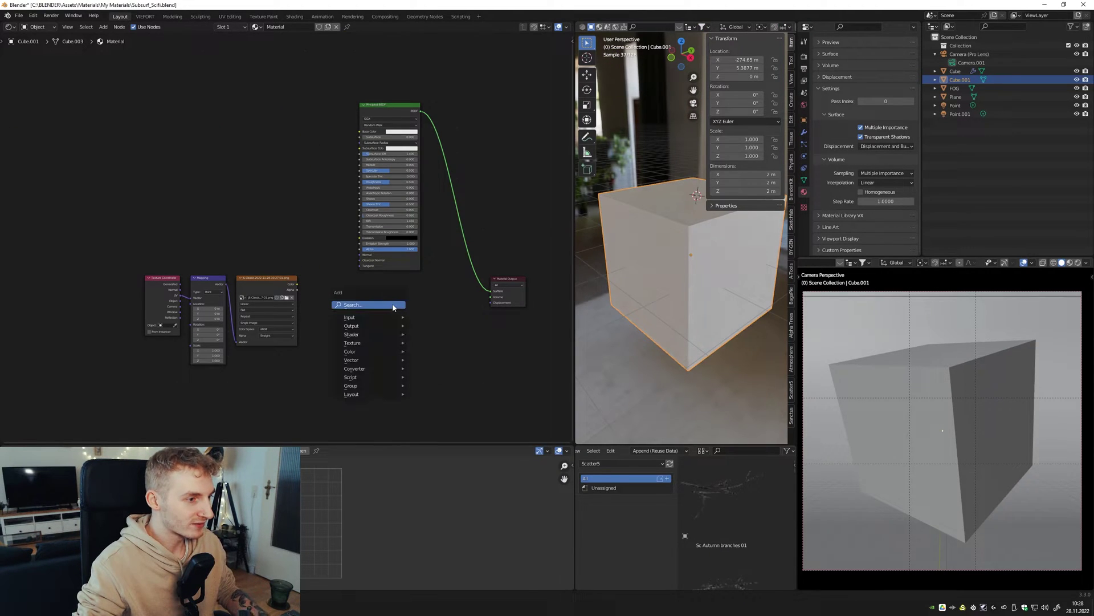
click(392, 306)
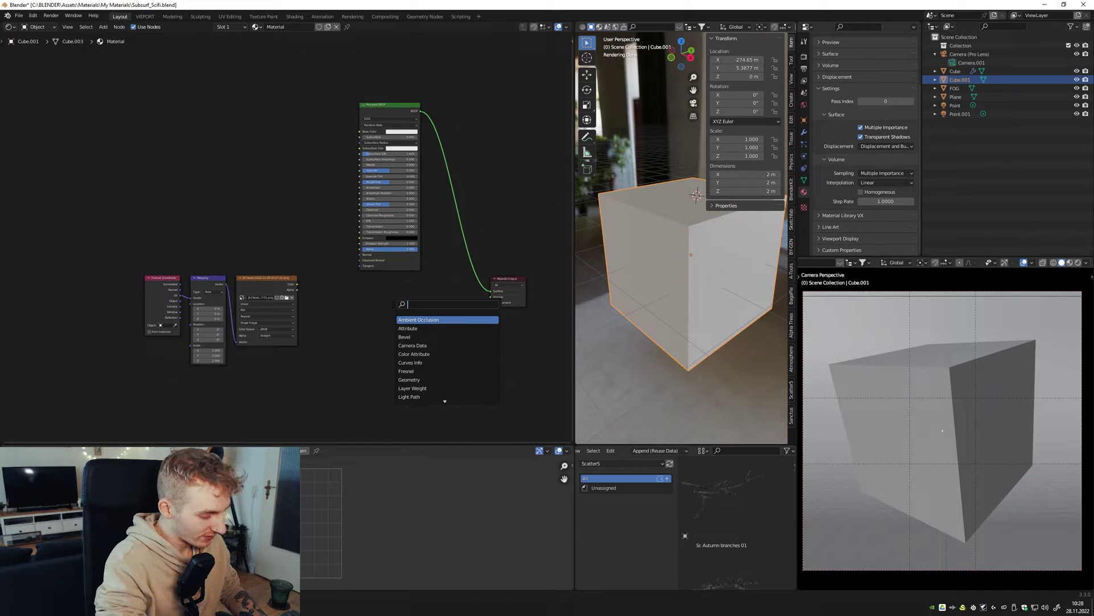
text(disp)
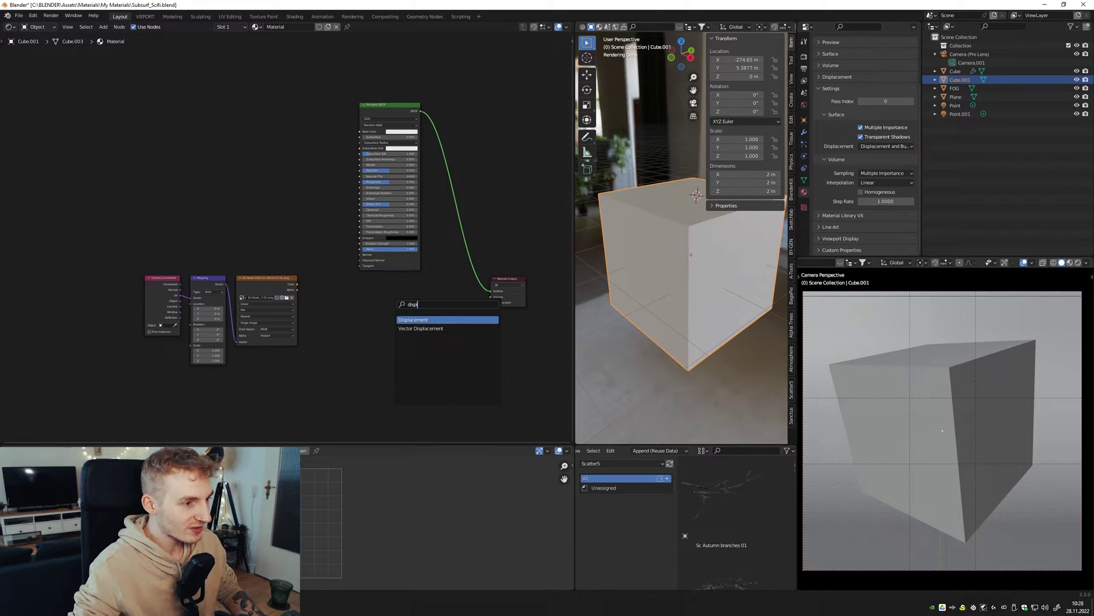
key(Return)
click(393, 319)
scroll(336, 309, up, 3)
middle_drag(380, 322, 338, 193)
Wire the image Color into the Displacement Height and set its colour space to Non-Color.
drag(262, 189, 395, 259)
scroll(244, 268, up, 3)
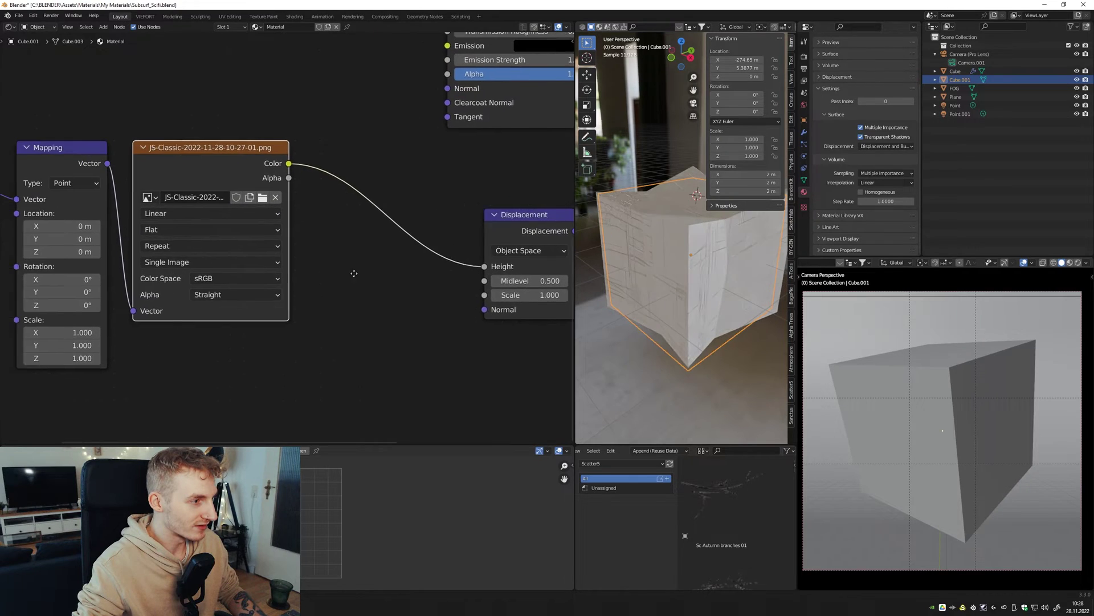
click(237, 266)
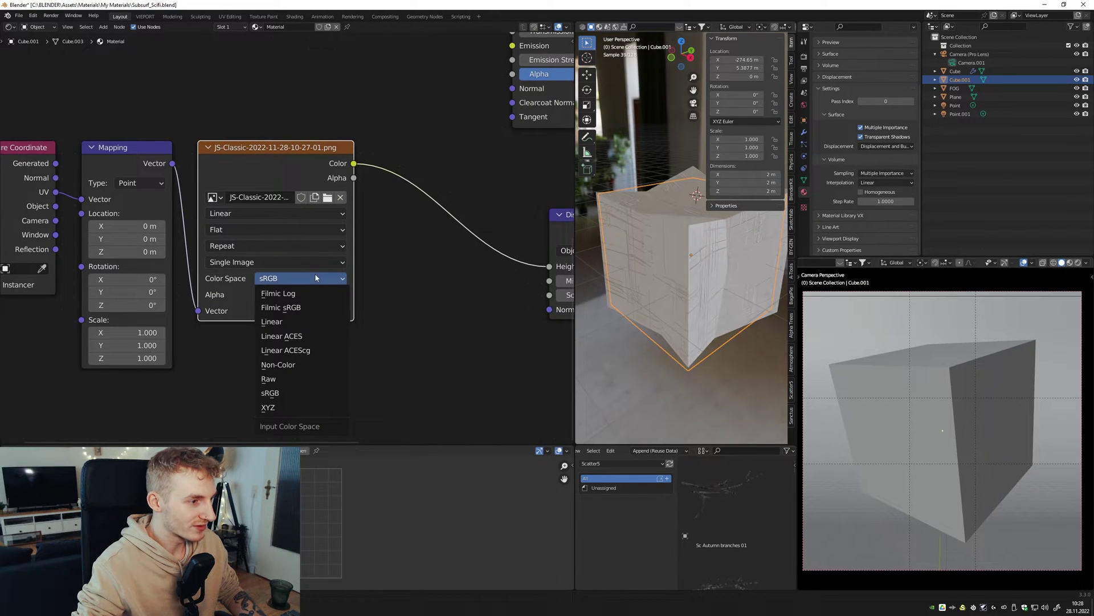
click(302, 364)
middle_drag(479, 345, 373, 337)
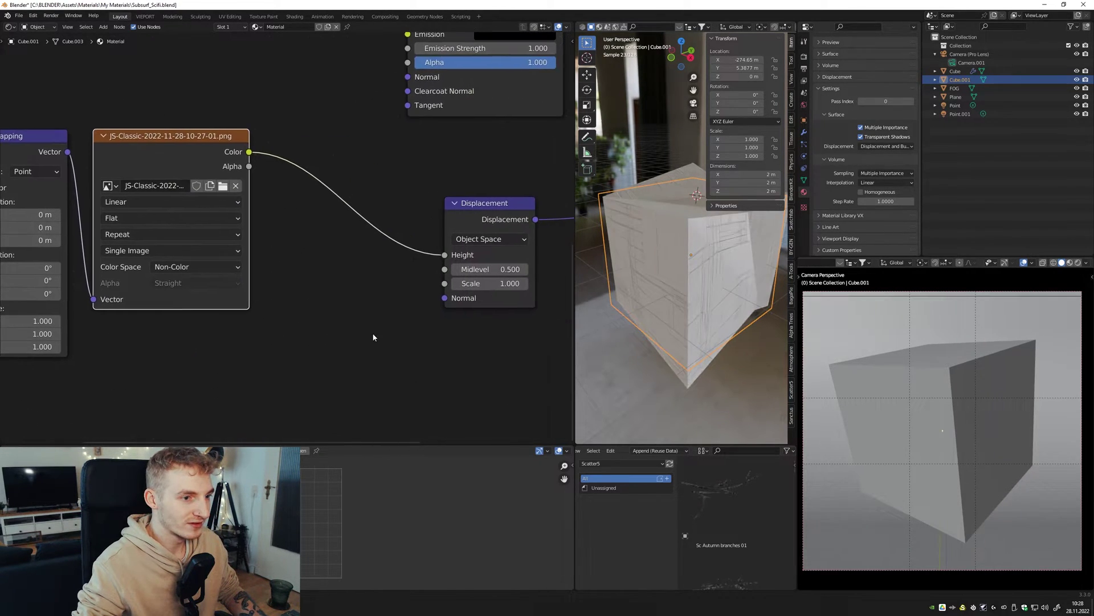
middle_drag(672, 300, 725, 298)
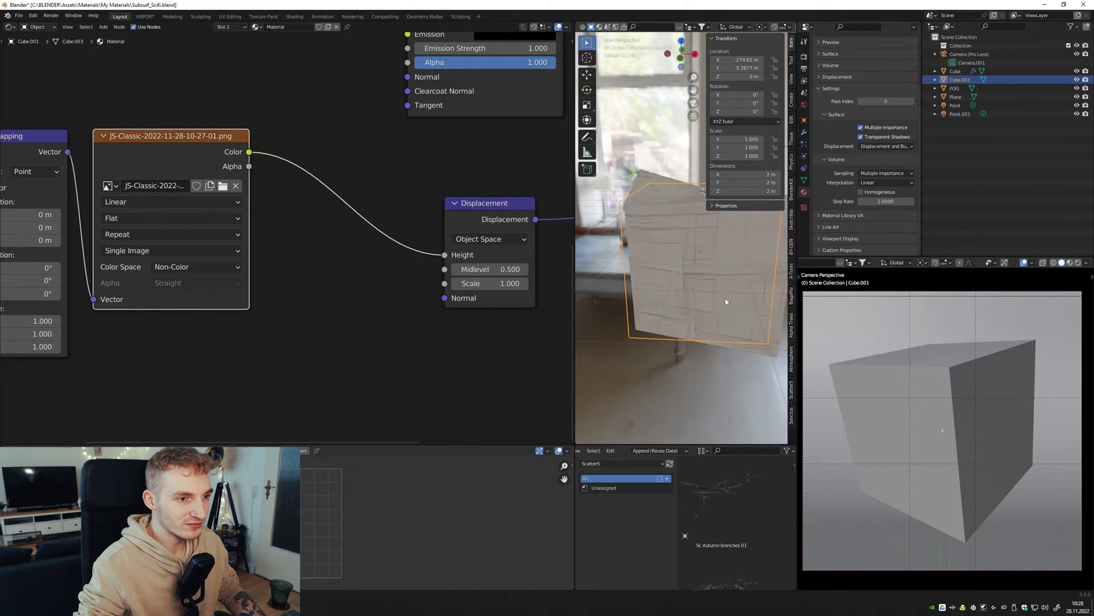
scroll(495, 350, down, 4)
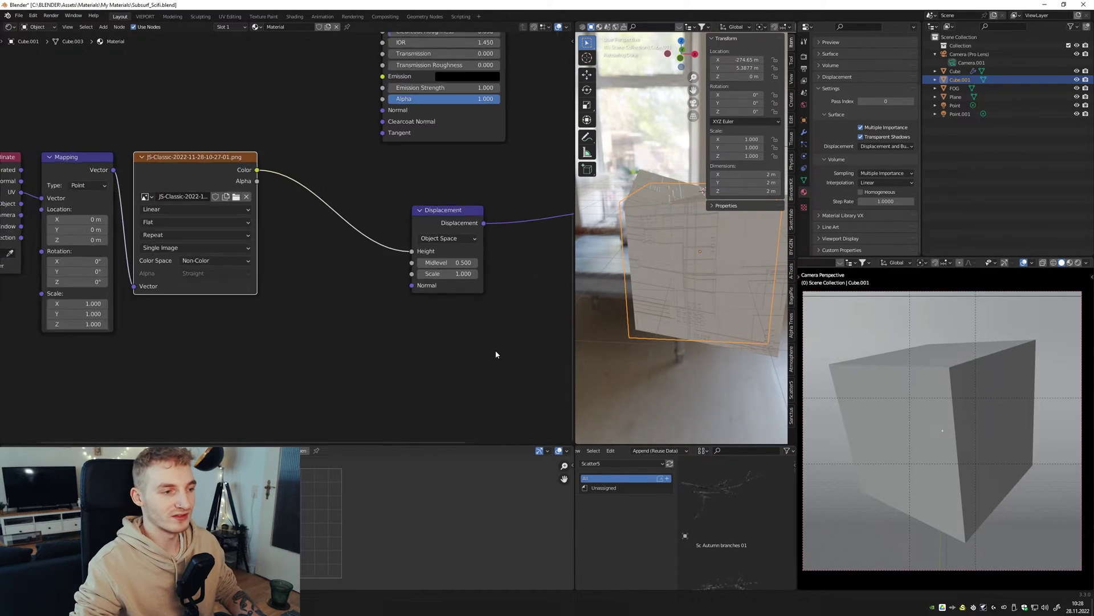
middle_drag(502, 286, 434, 302)
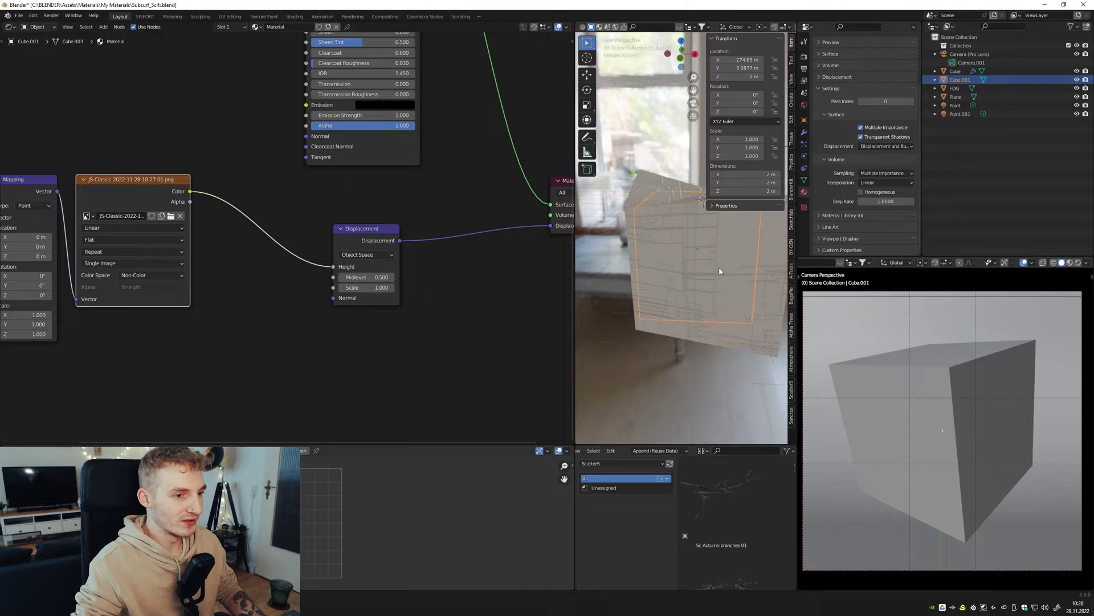
scroll(704, 279, down, 3)
middle_drag(704, 279, 633, 251)
key(Tab)
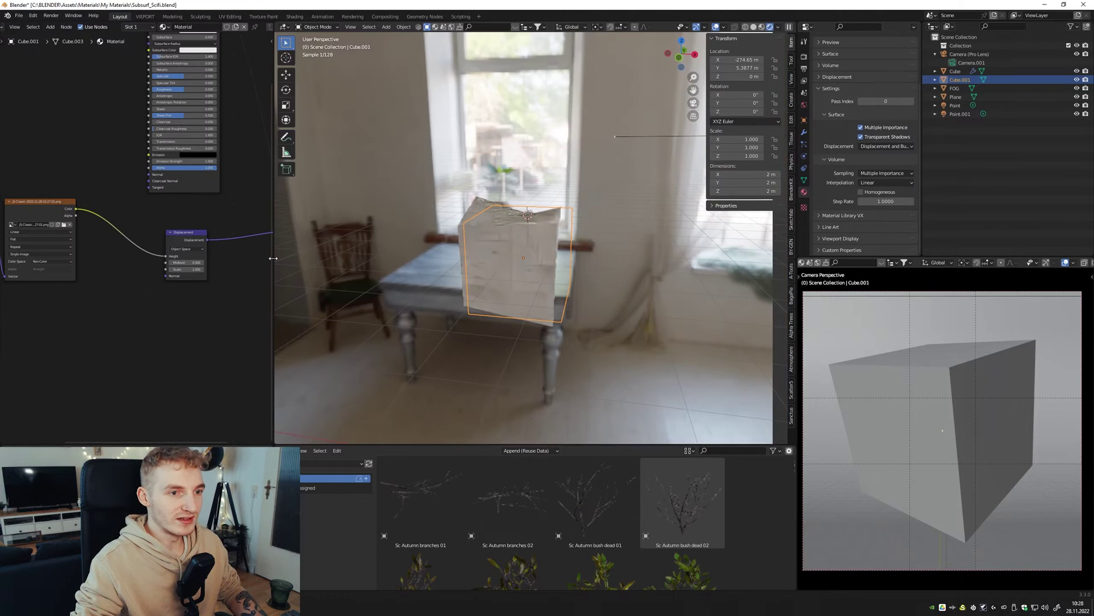
Add a Simple Subdivision modifier at viewport level 6 and enable Adaptive Subdivision.
click(804, 133)
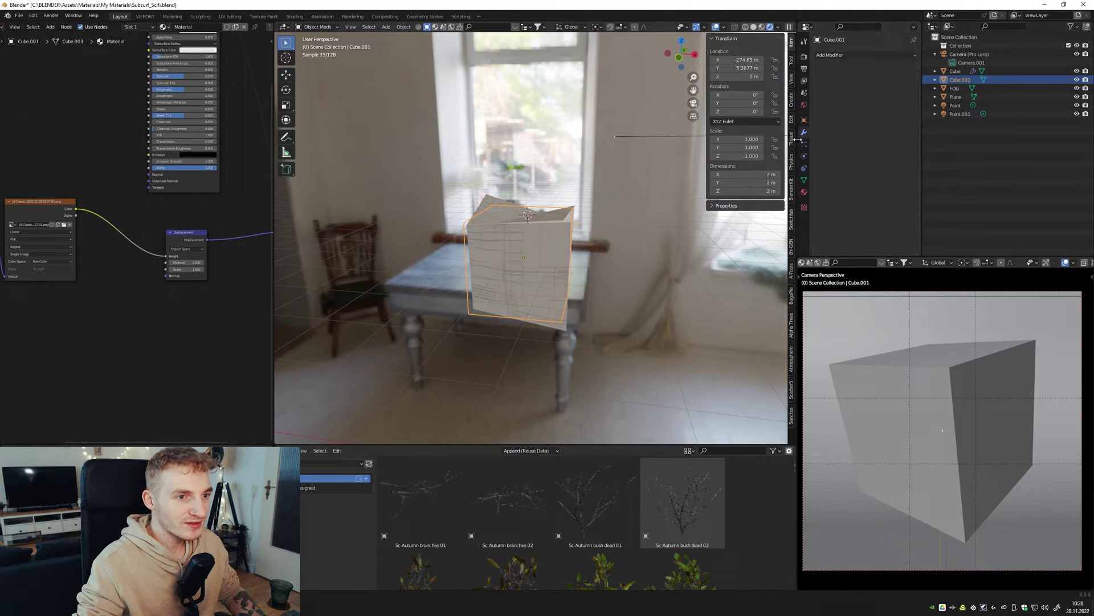
click(839, 56)
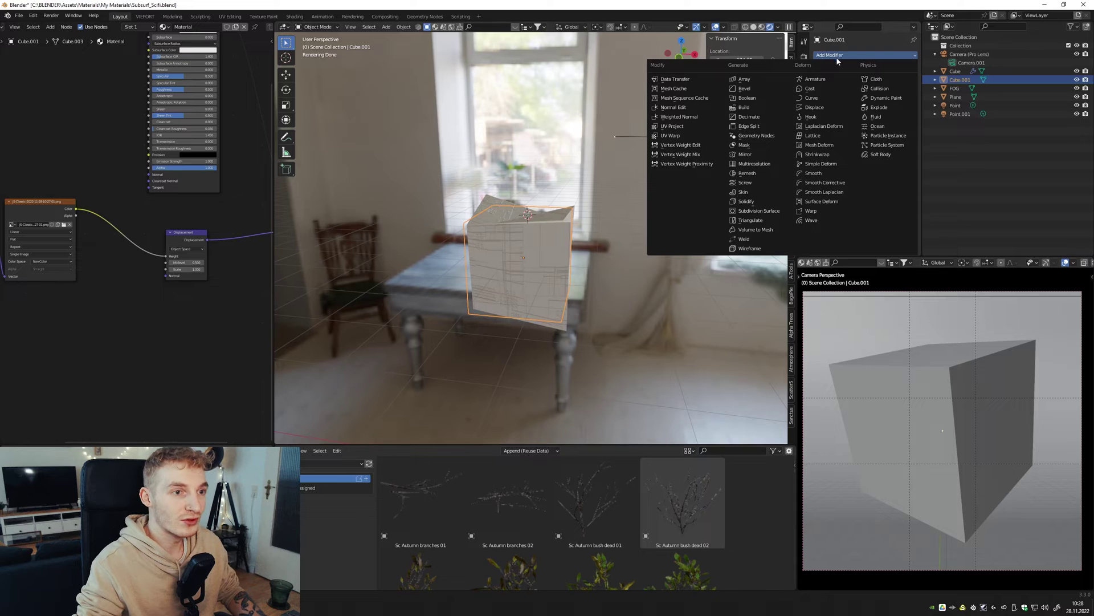
click(759, 213)
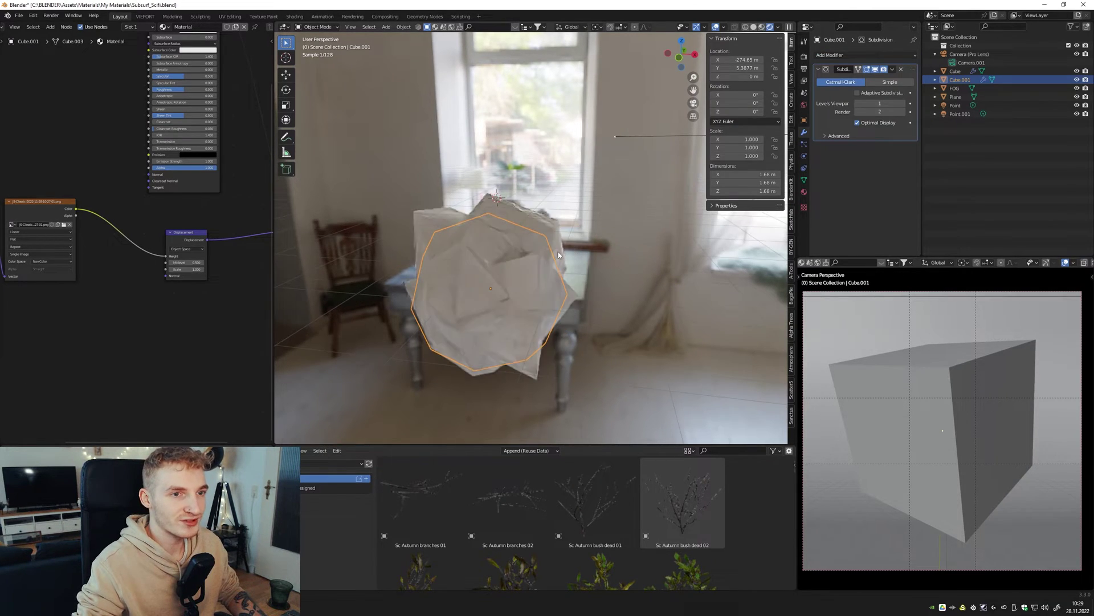
click(890, 81)
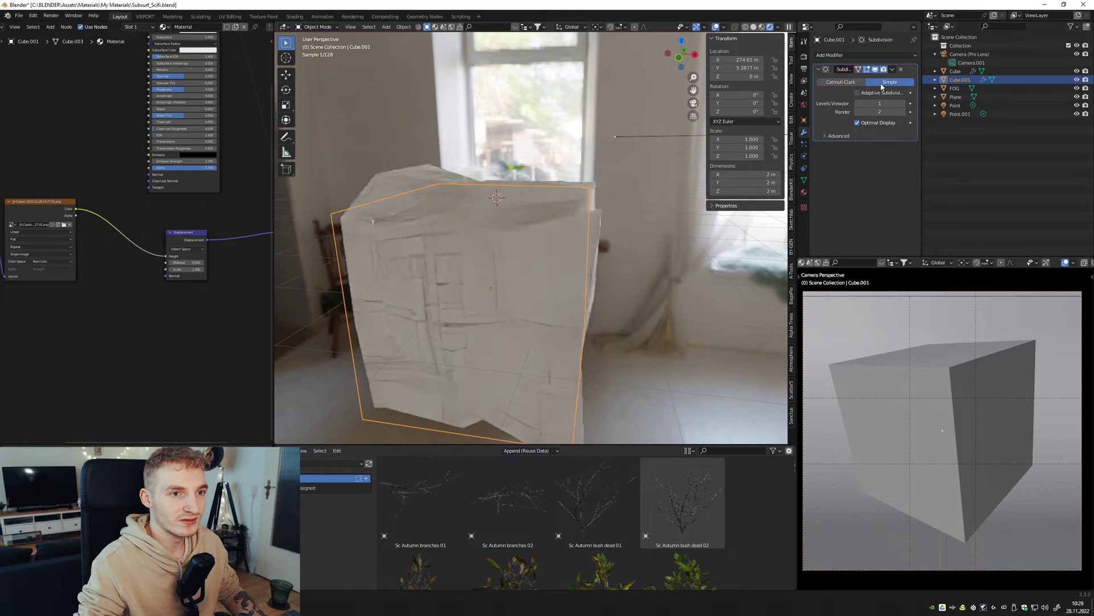
click(903, 104)
click(903, 104)
click(902, 103)
click(903, 104)
click(903, 104)
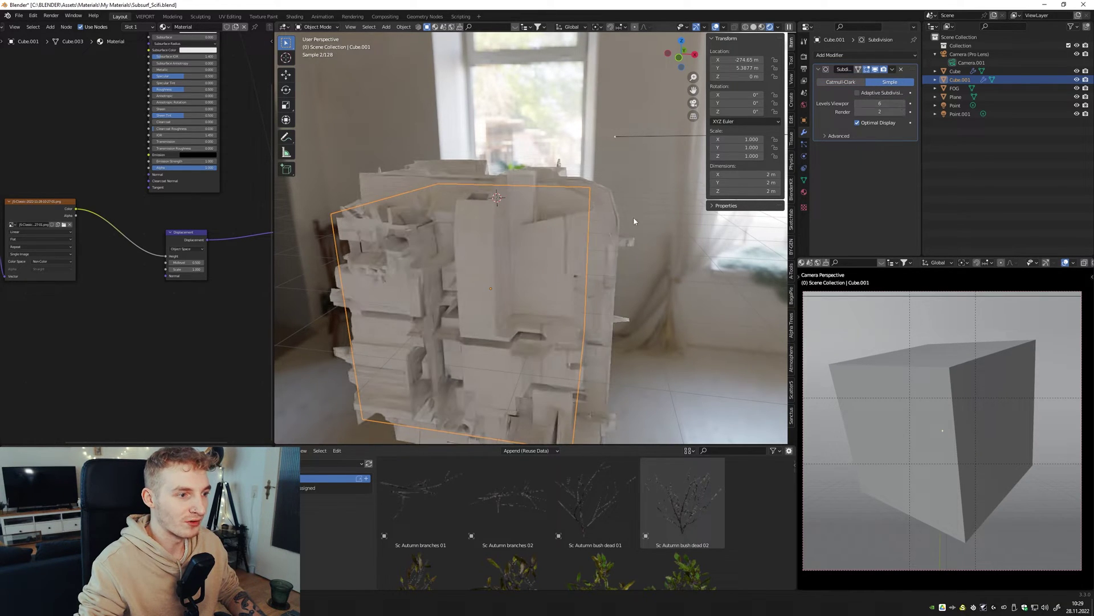
middle_drag(634, 222, 616, 208)
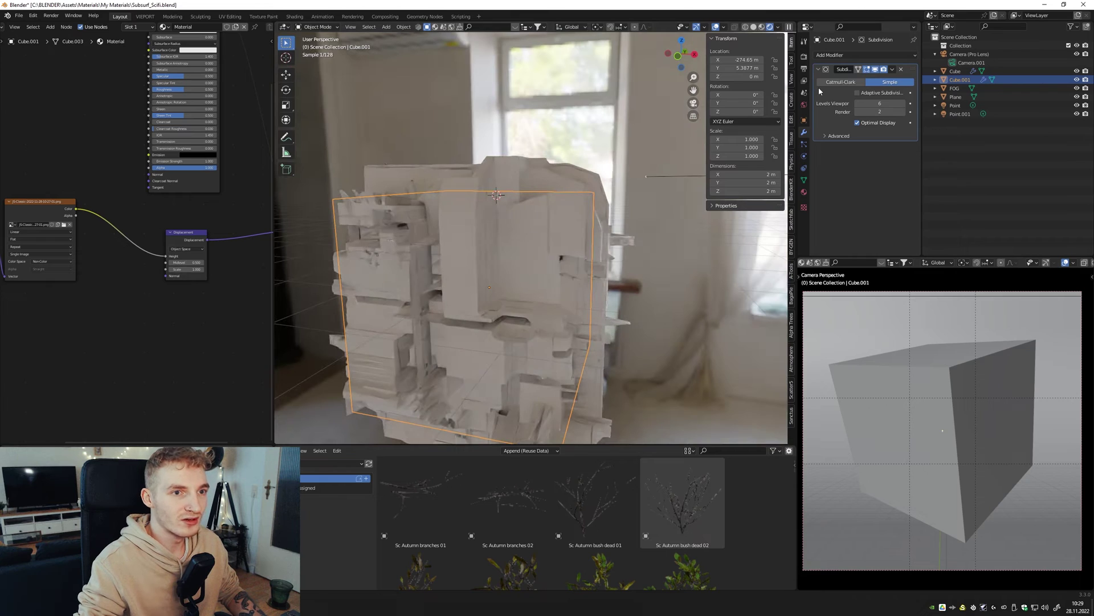
click(858, 93)
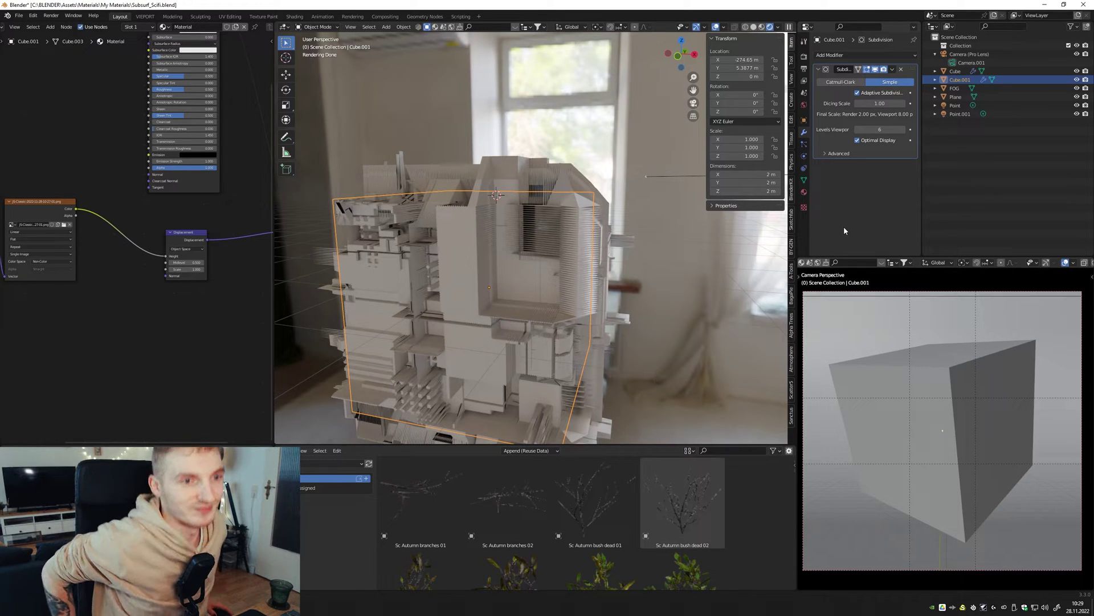
Check the render Feature Set and keep it on Experimental.
click(804, 57)
click(878, 66)
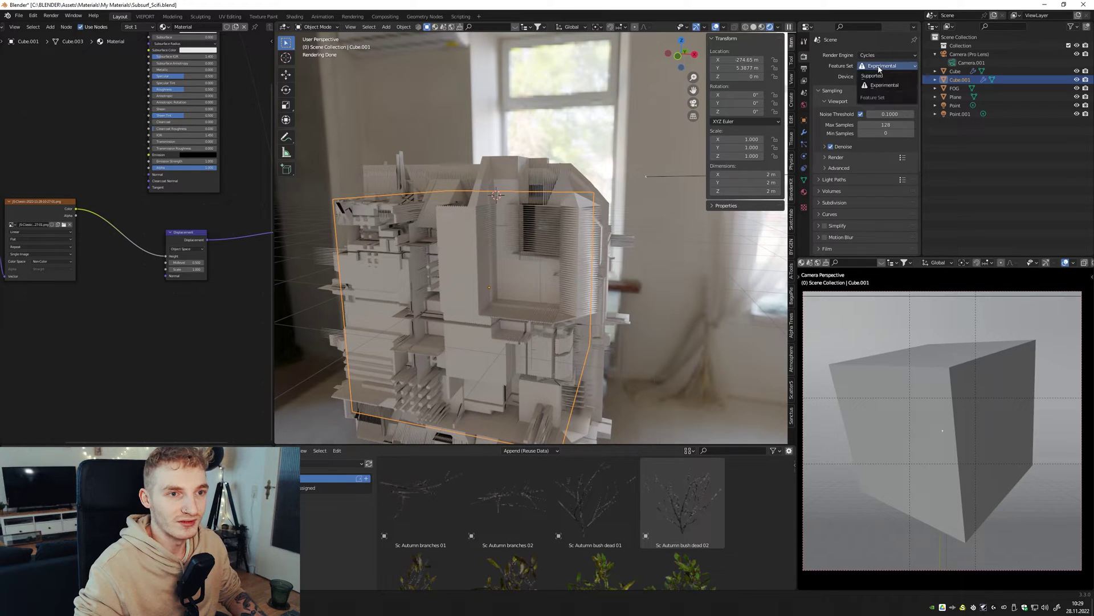
click(883, 85)
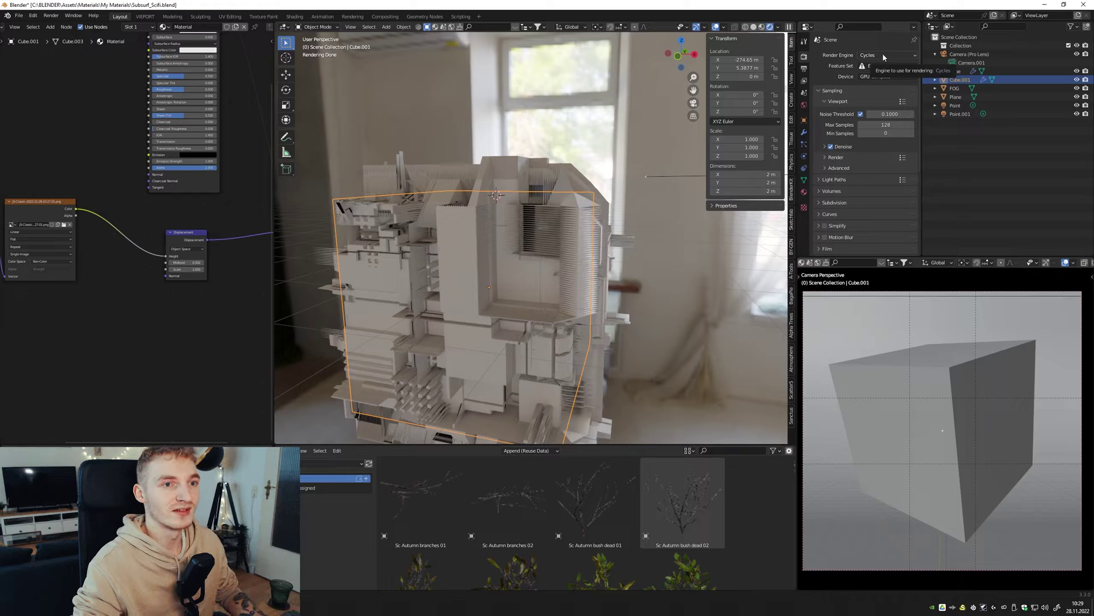
Lower the Subdivision modifier's Dicing Scale to 0.50.
click(804, 132)
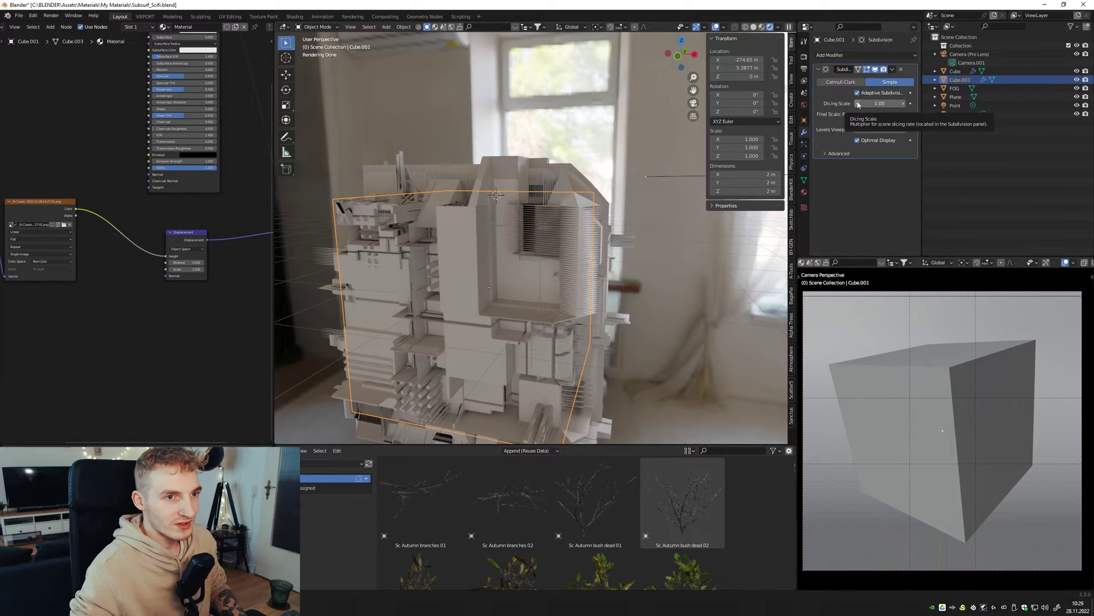
drag(858, 103, 860, 103)
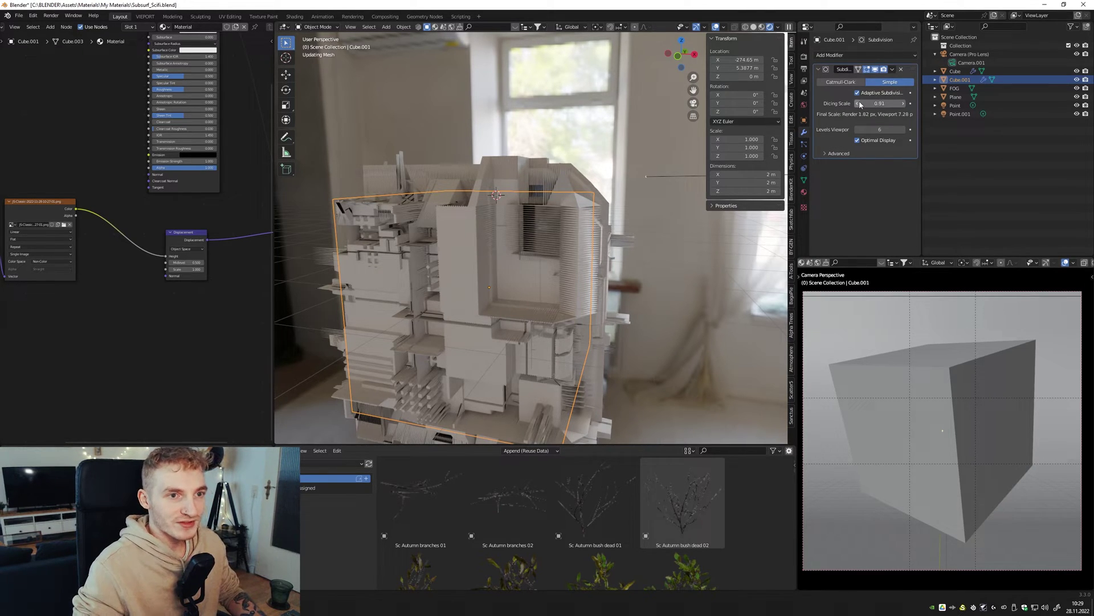
click(859, 104)
click(860, 104)
click(860, 104)
click(860, 104)
click(859, 104)
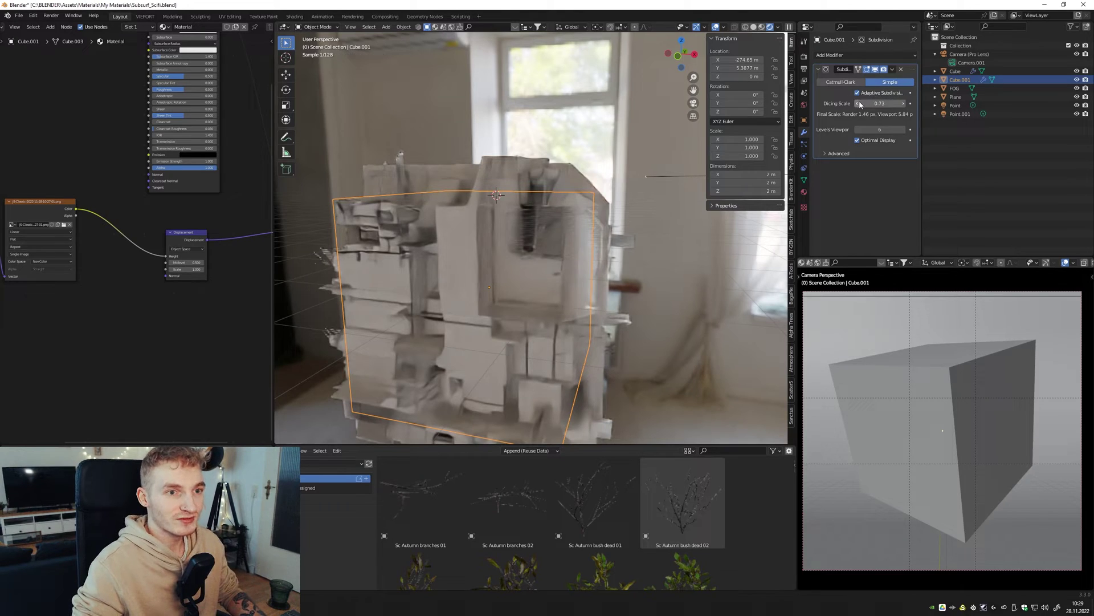
click(860, 104)
click(860, 104)
click(860, 104)
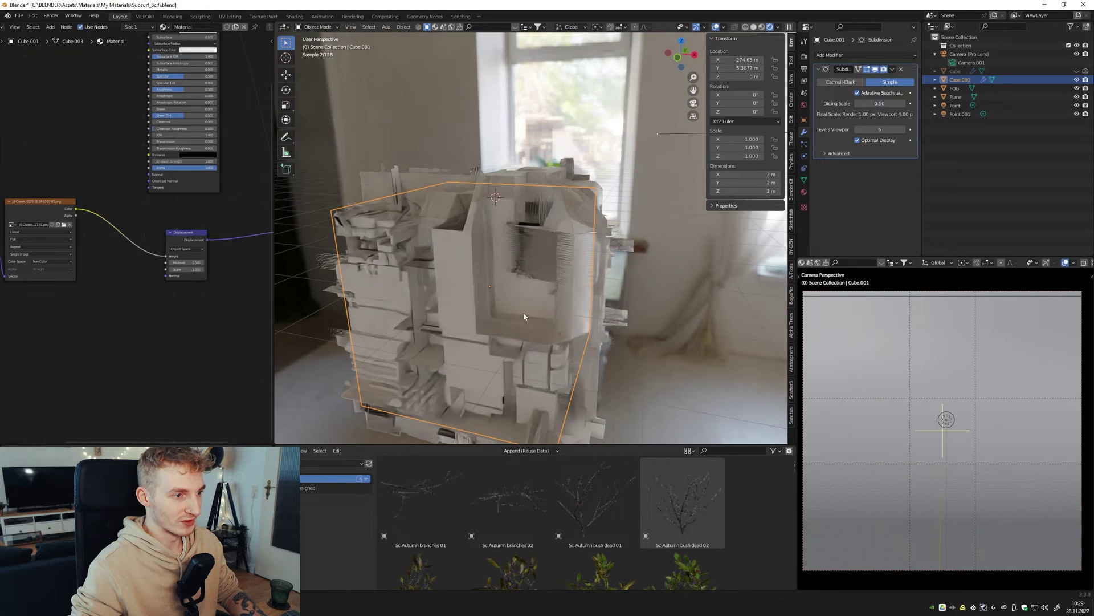
Set the Displacement node's Scale to 0.1.
middle_drag(524, 317, 507, 296)
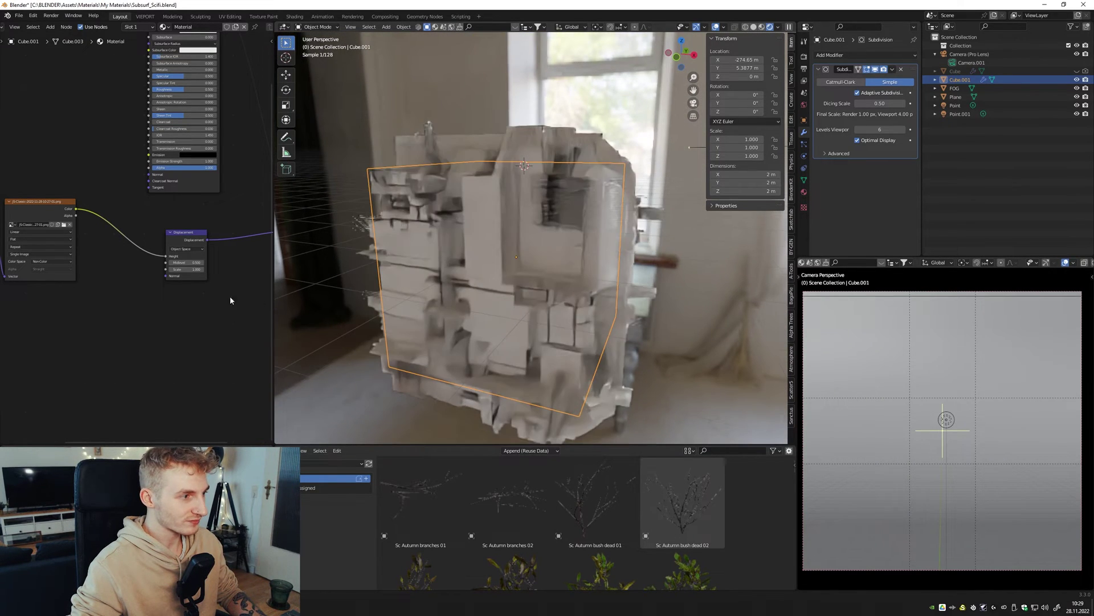
scroll(231, 300, up, 3)
click(225, 292)
text(1)
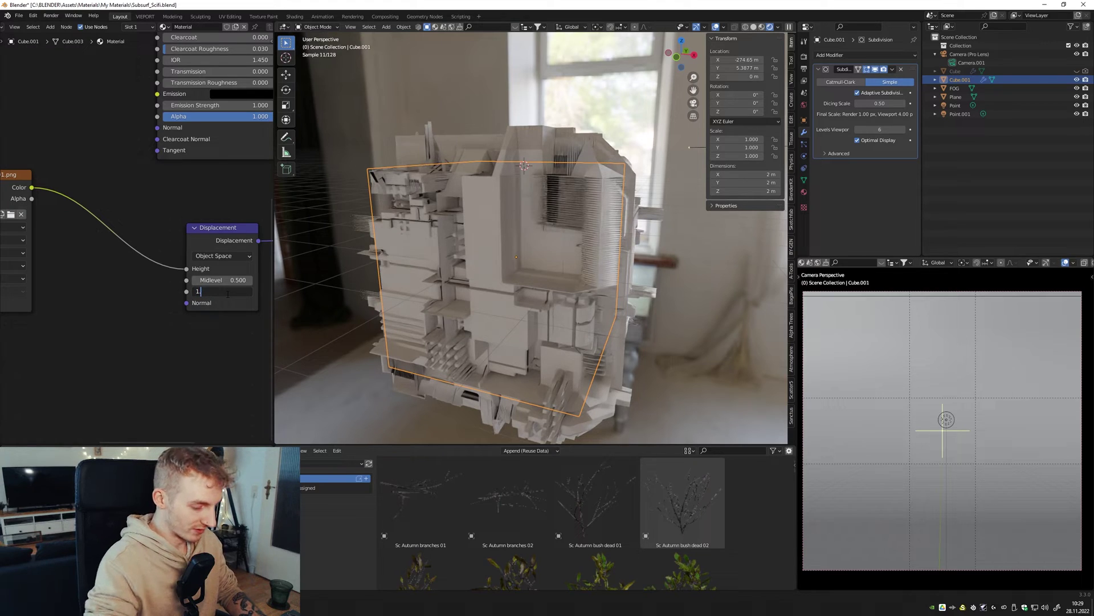
text(.0.1)
key(Return)
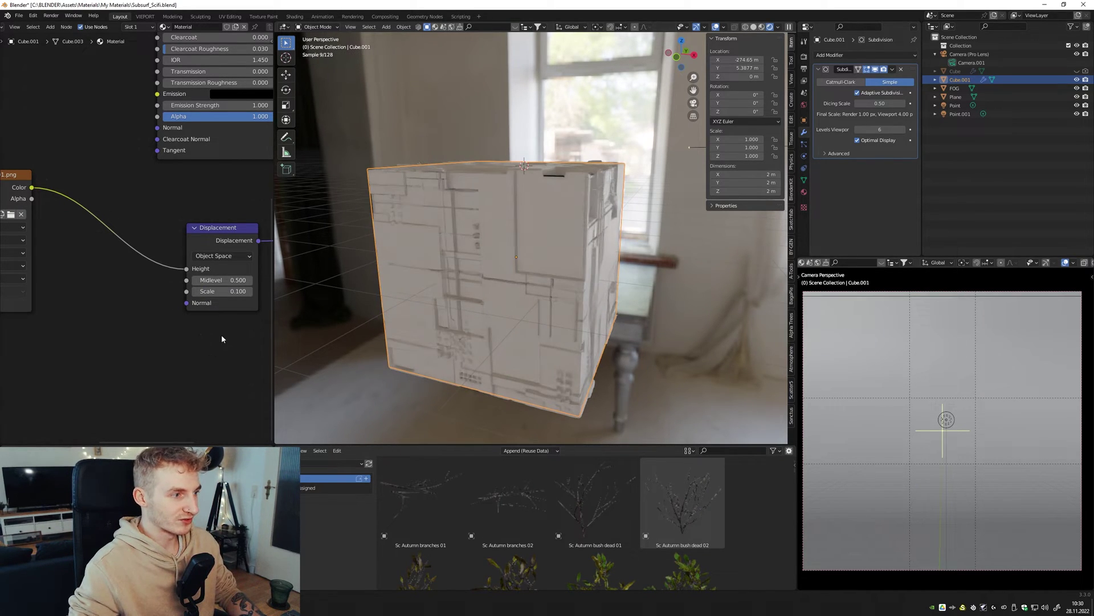
Set the Mapping node's Scale to 2 on X, Y and Z.
scroll(222, 339, down, 5)
middle_drag(114, 337, 46, 319)
scroll(127, 303, up, 6)
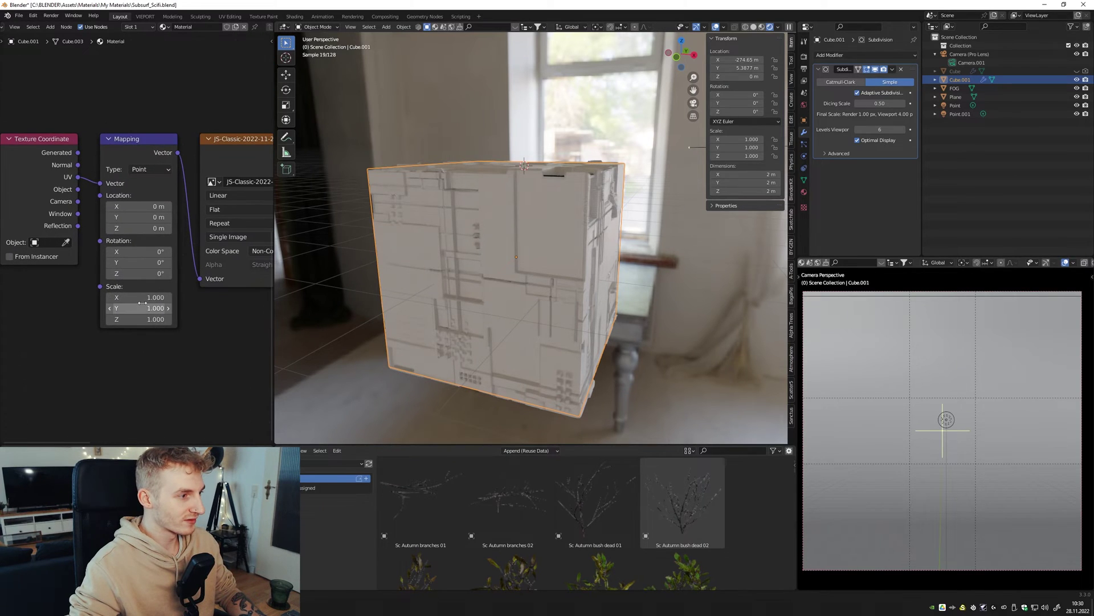
drag(147, 298, 147, 319)
text(2)
key(Return)
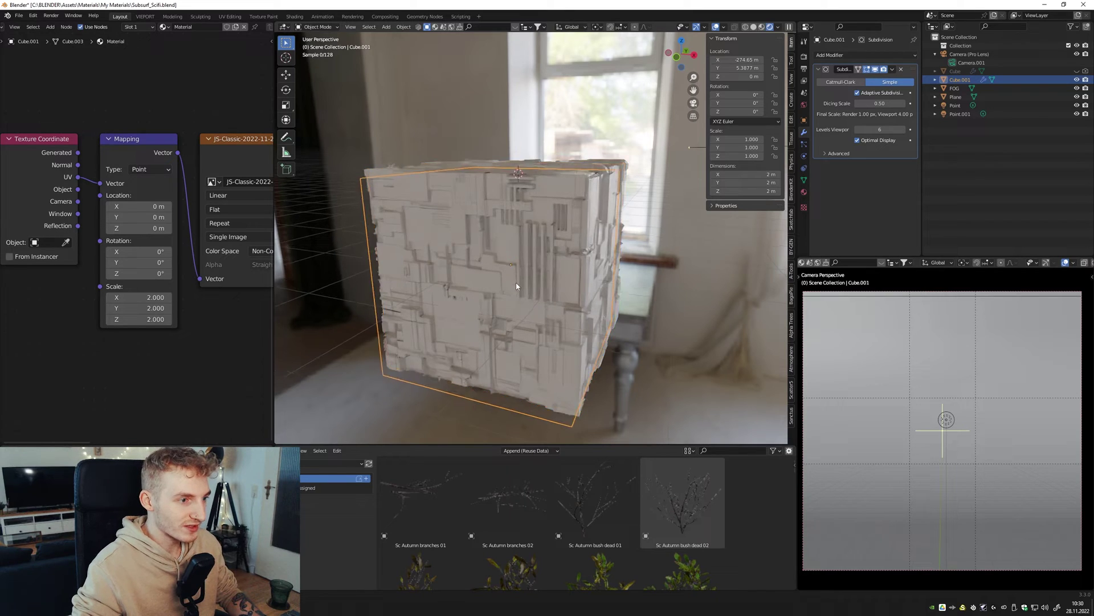
middle_drag(489, 271, 282, 319)
scroll(186, 347, down, 4)
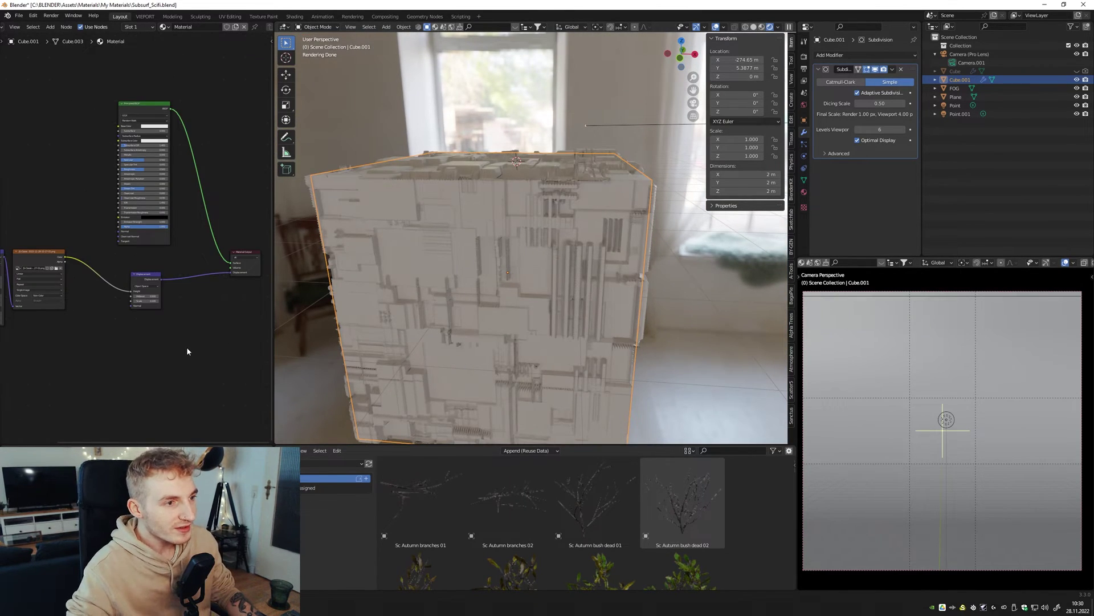
Set the Principled BSDF Subsurface to 0.2.
scroll(185, 271, up, 2)
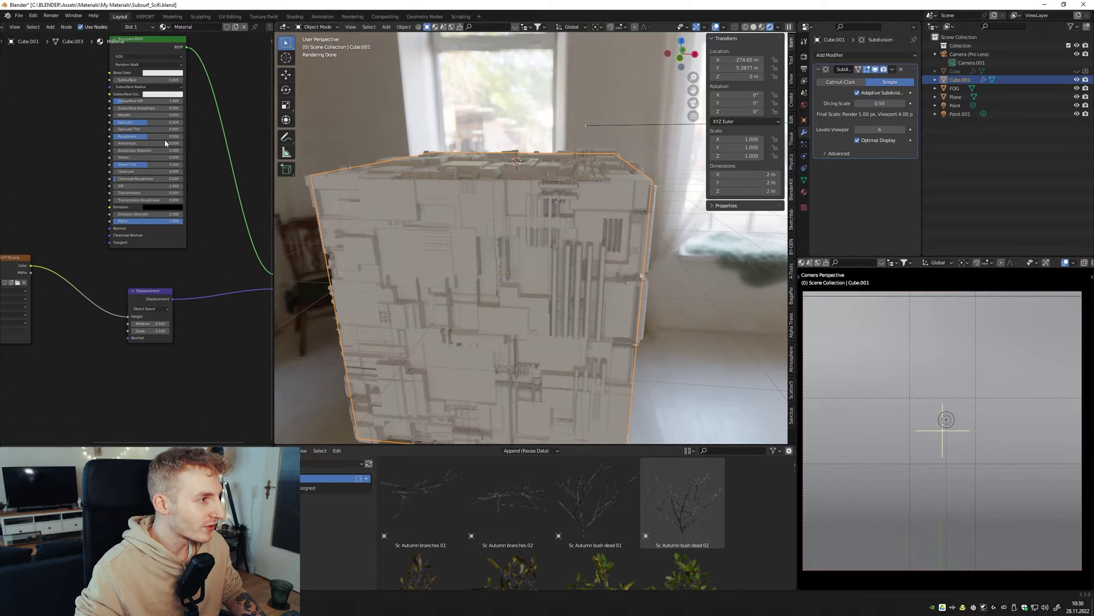
scroll(199, 144, up, 3)
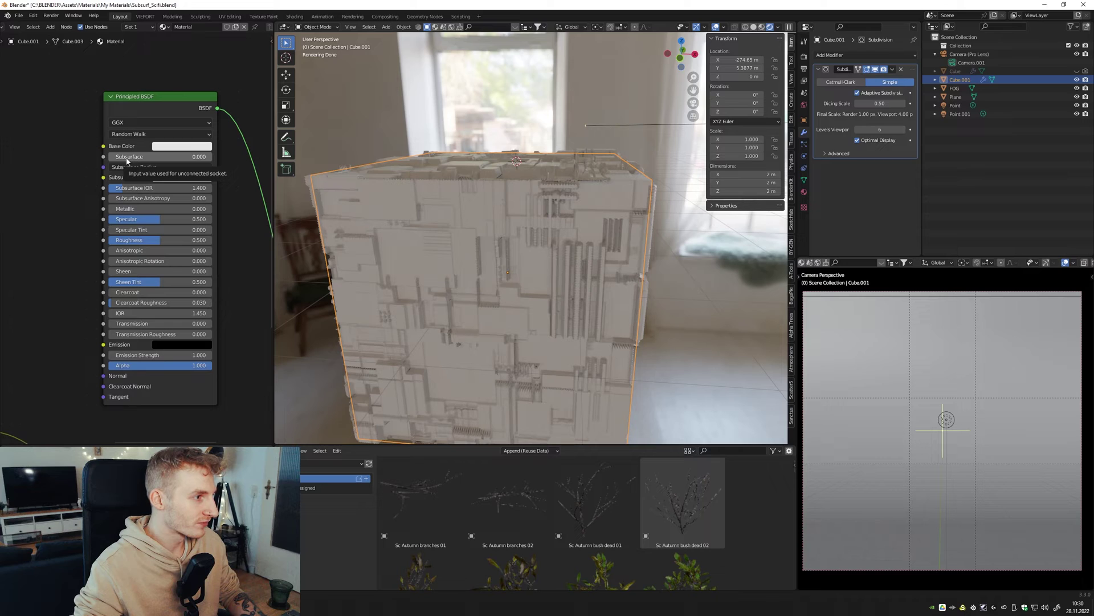
click(144, 158)
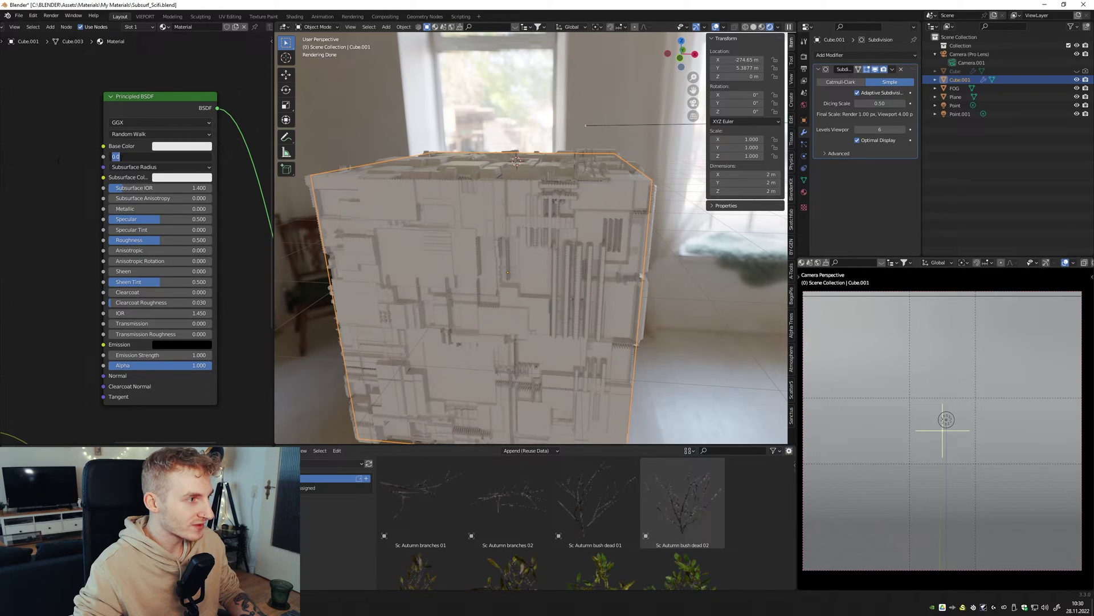
click(59, 160)
click(149, 157)
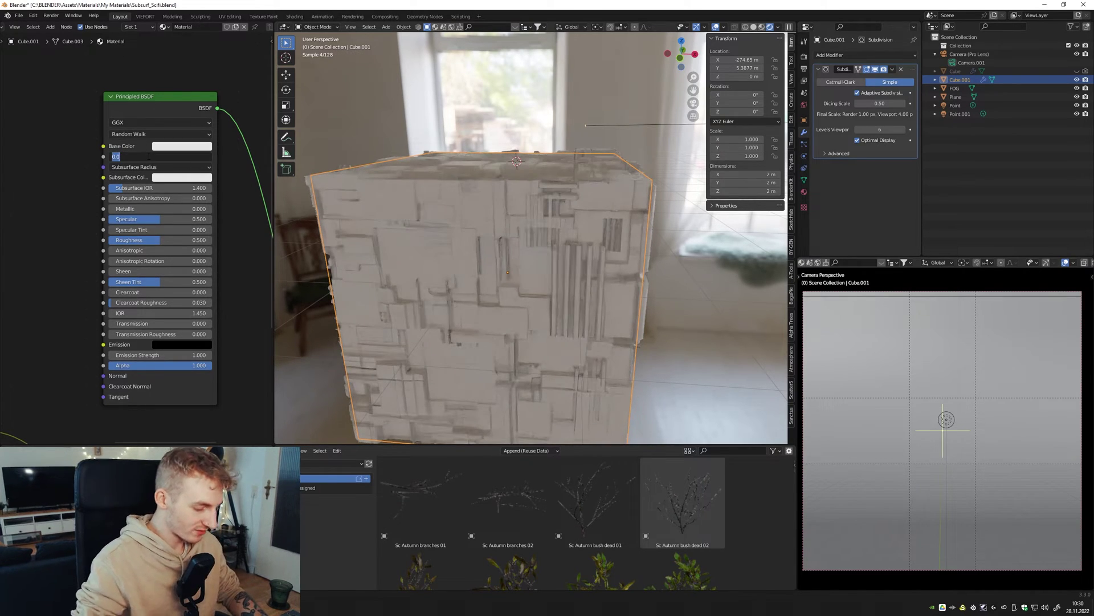
text(0.2)
key(Return)
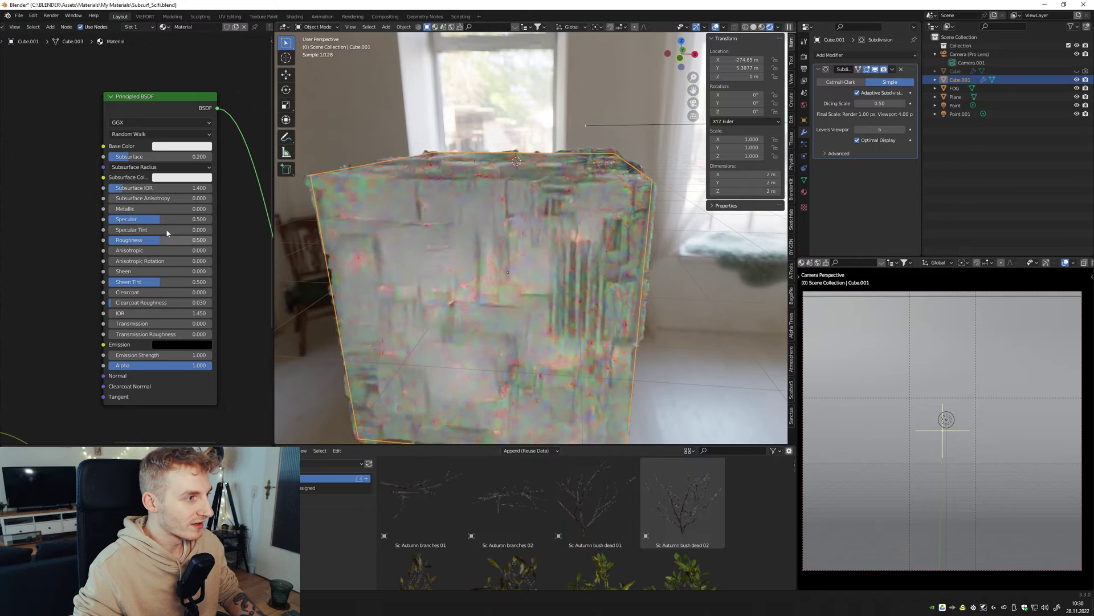
Set Metallic to about 0.75, darken Base Color to dark grey, and lower Roughness to about 0.22.
click(123, 211)
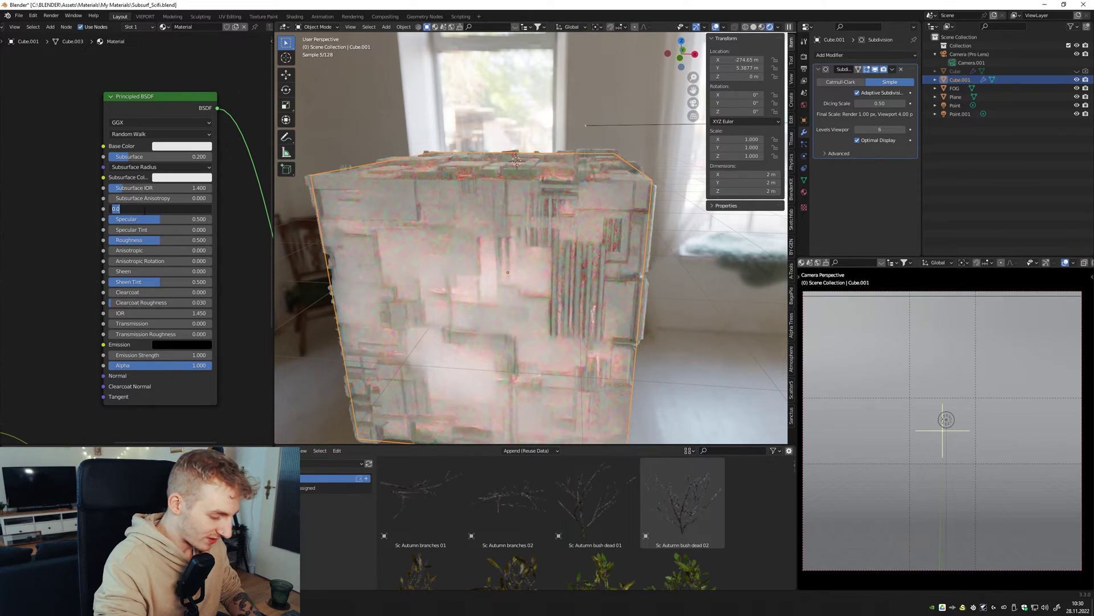
text(0.75)
key(Return)
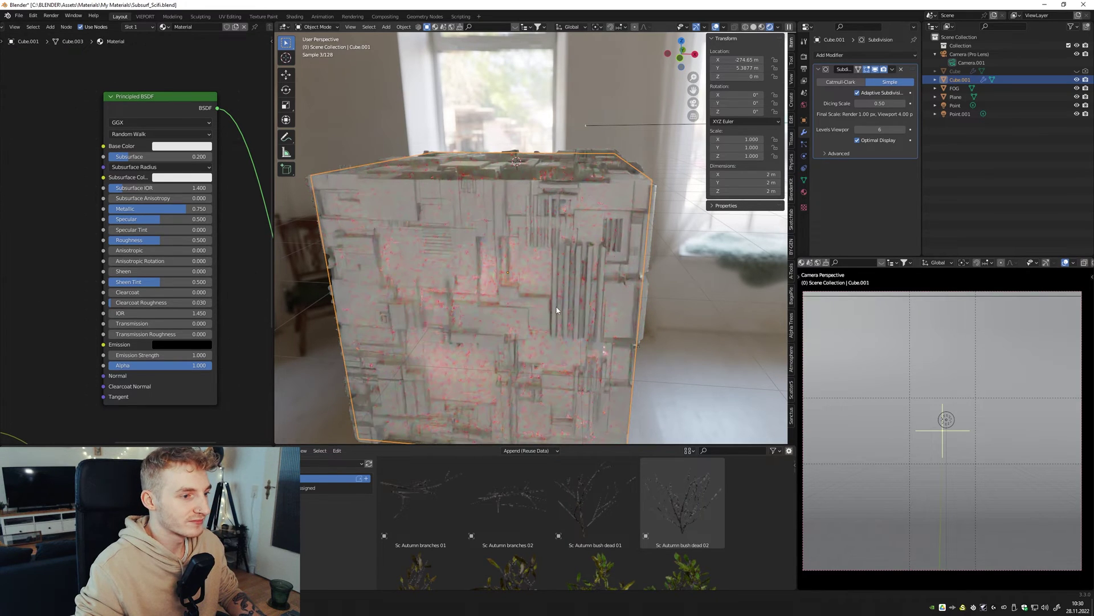
click(192, 147)
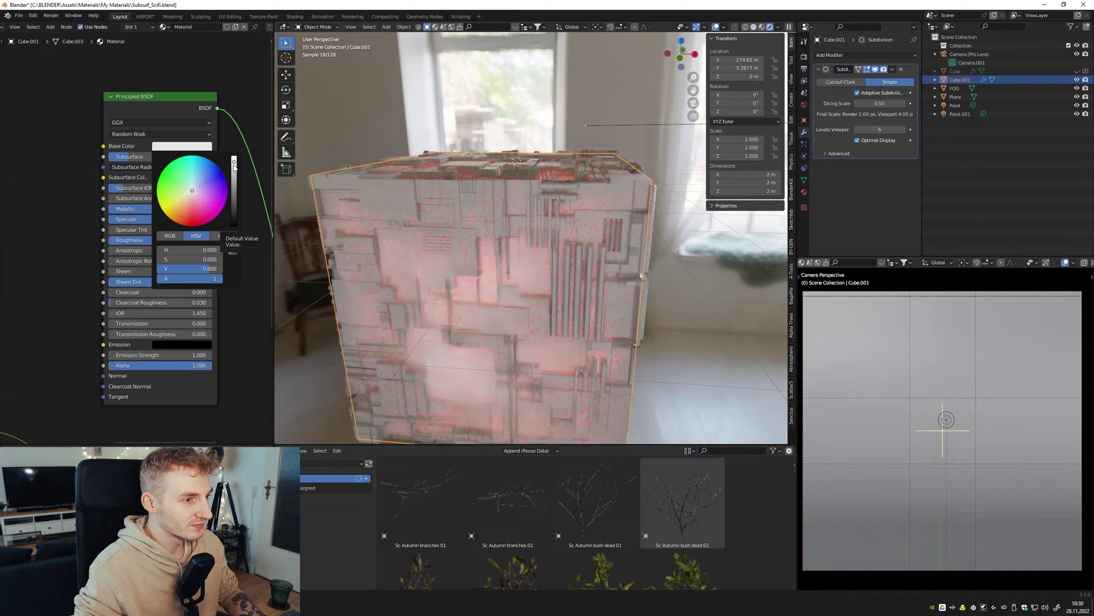
drag(233, 165, 234, 204)
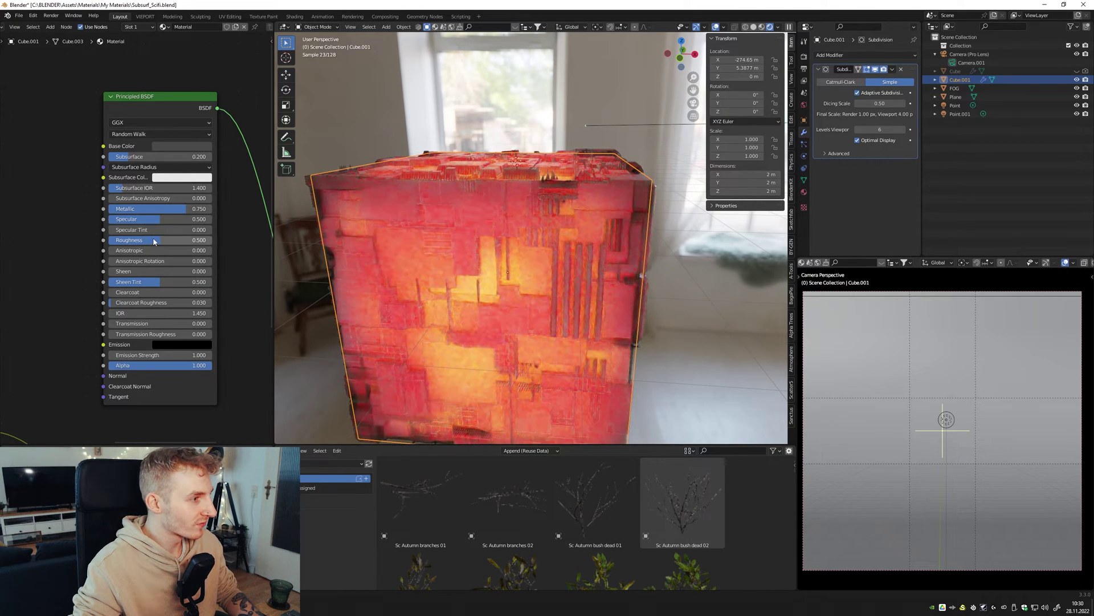
mouse_move(141, 240)
mouse_down()
mouse_move(212, 240)
mouse_move(131, 240)
mouse_up()
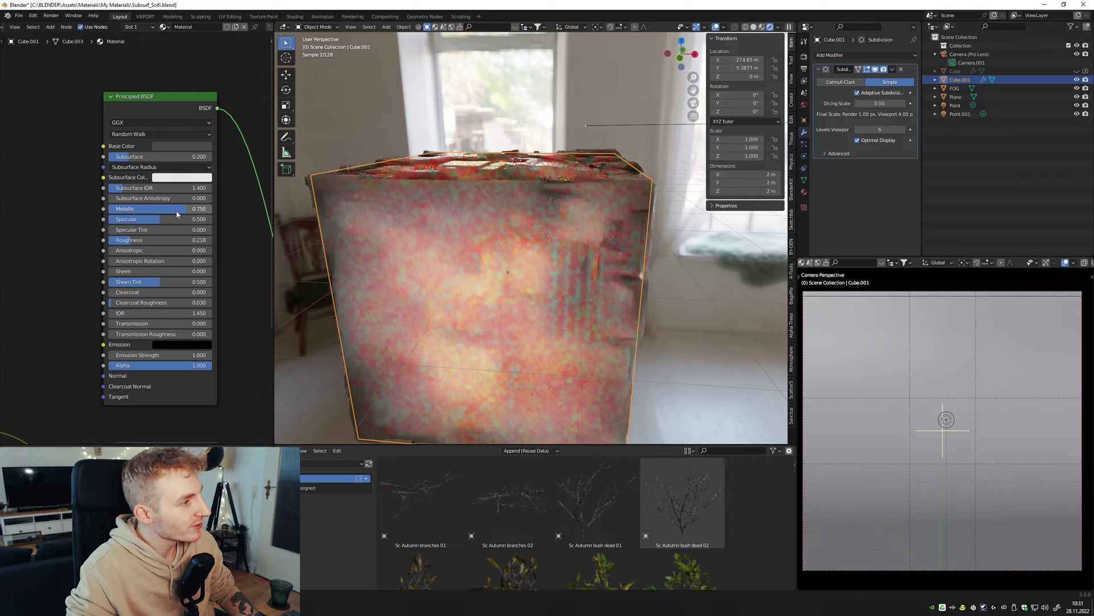
drag(185, 211, 212, 208)
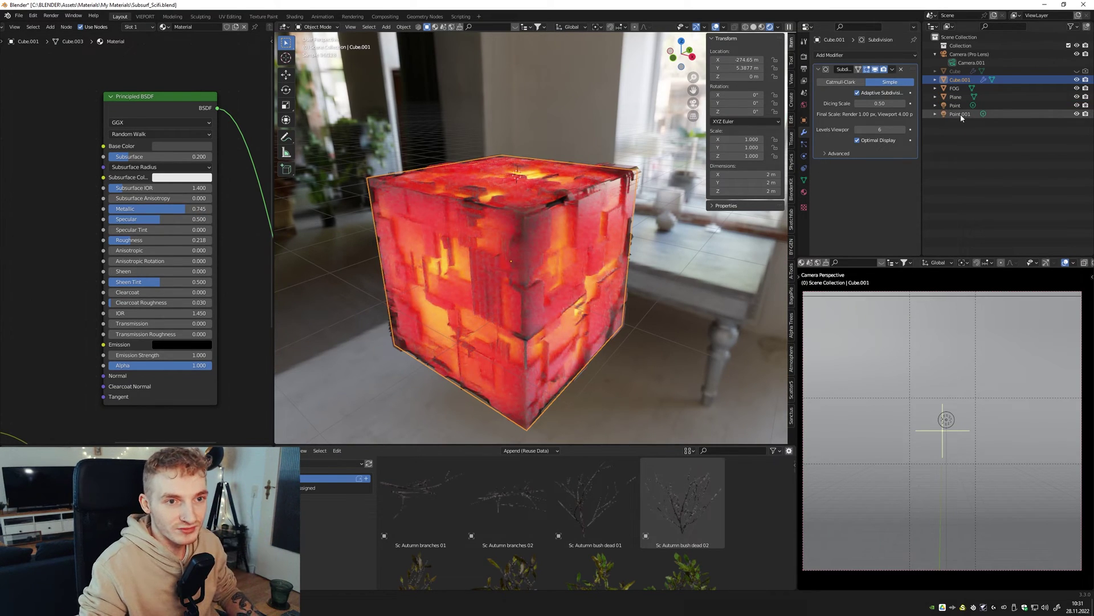
Make Point.001 shine green and lower its Power to about 976 W.
click(960, 114)
click(804, 157)
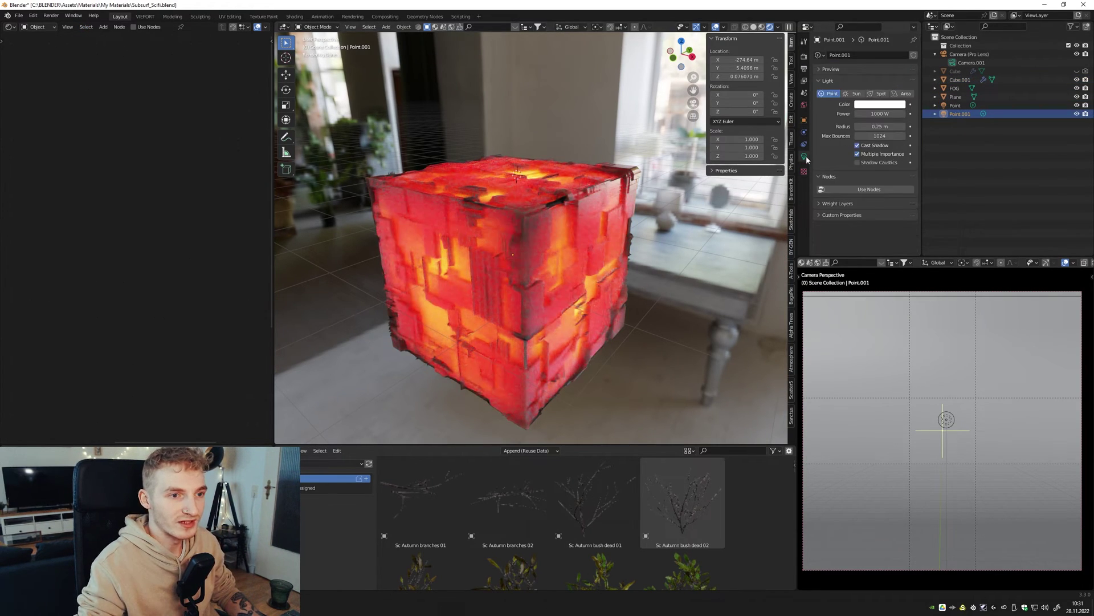
drag(880, 114, 872, 113)
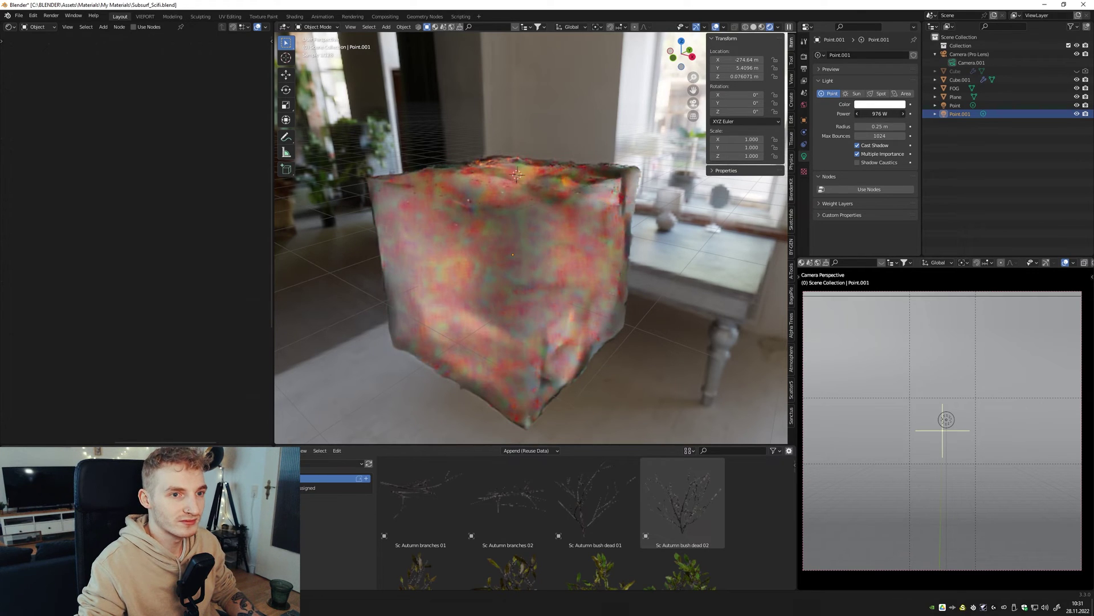
click(880, 104)
click(864, 130)
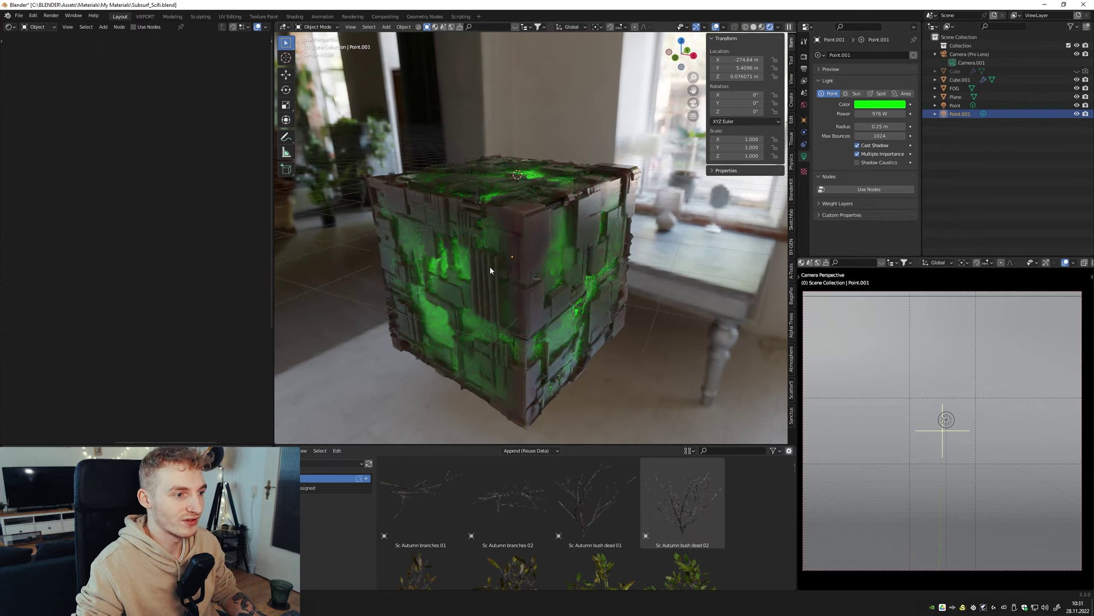
middle_drag(490, 266, 514, 272)
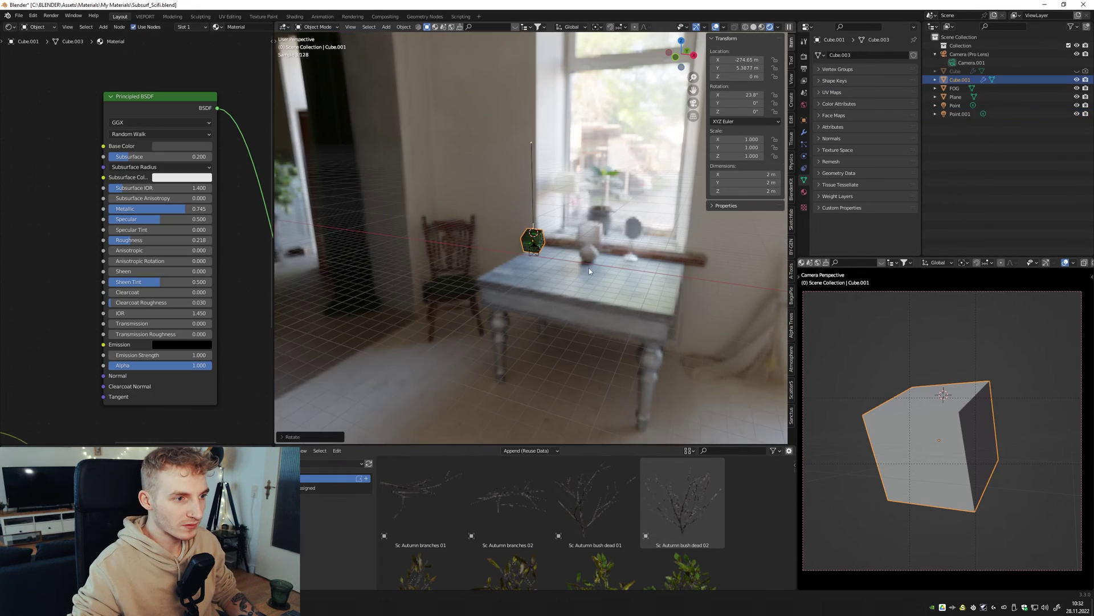
Rotate Cube.001 about 24° and move the view in toward the green-lit cube.
key(r)
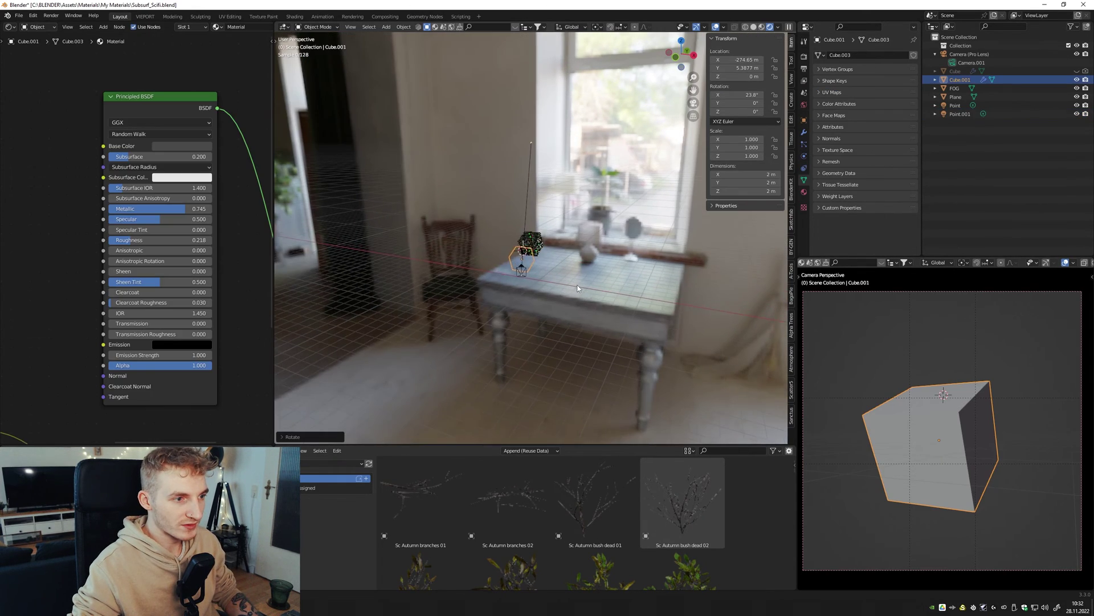
click(553, 301)
middle_drag(552, 296, 611, 238)
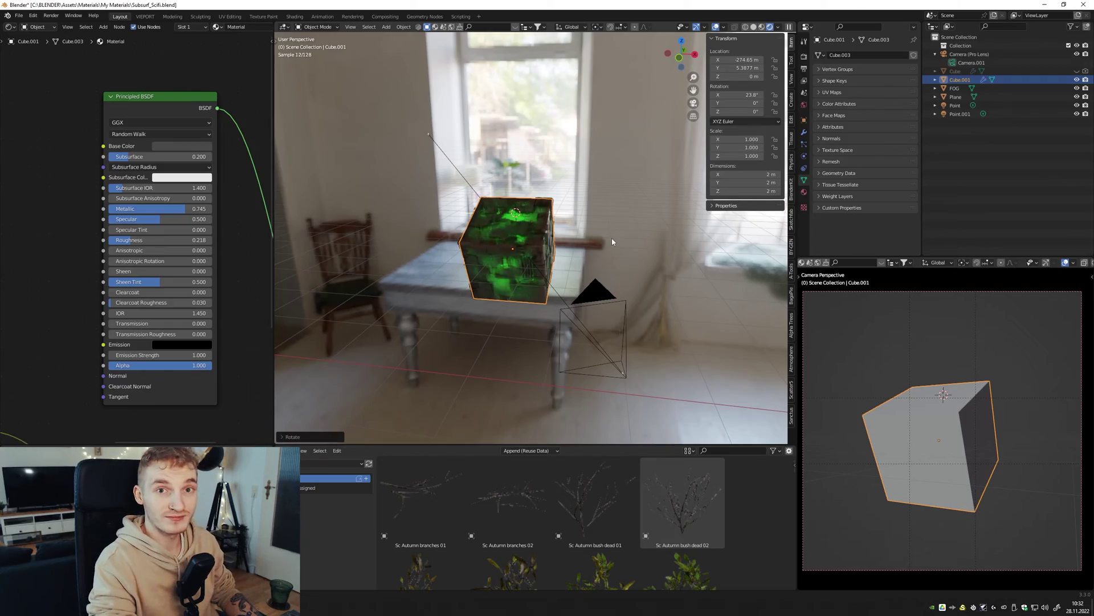